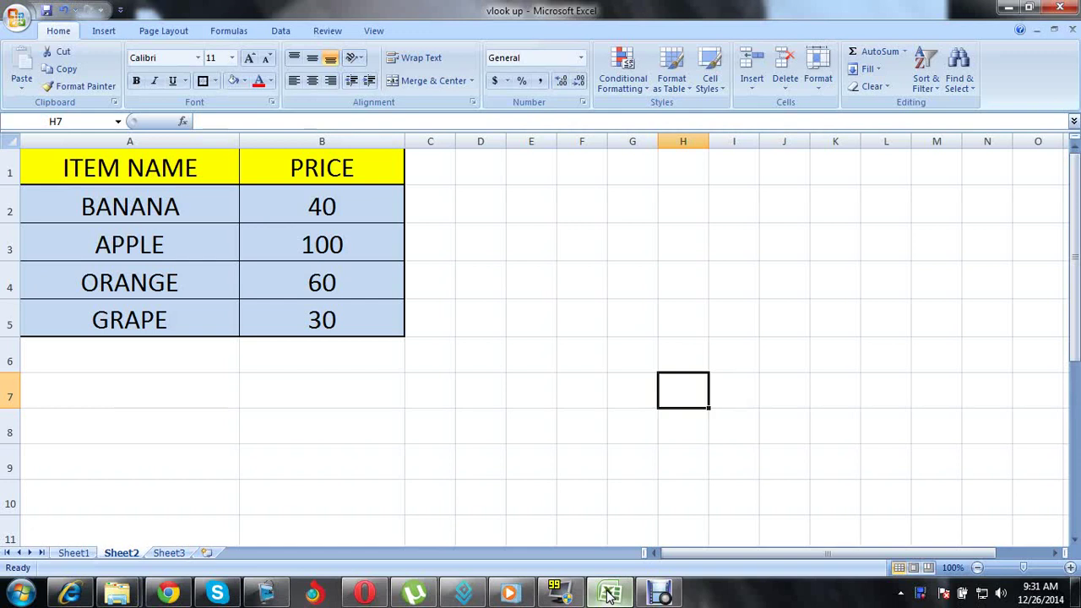
# - Examine the item names in column A and their matching prices in column B of the Sheet2 table
pyautogui.click(528, 344)
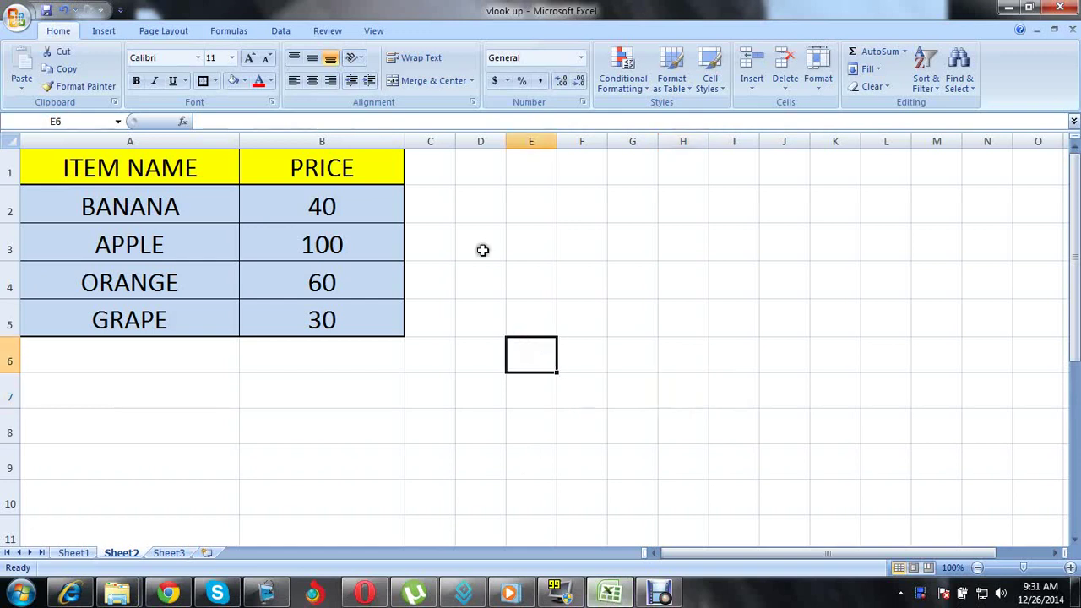
pyautogui.click(535, 200)
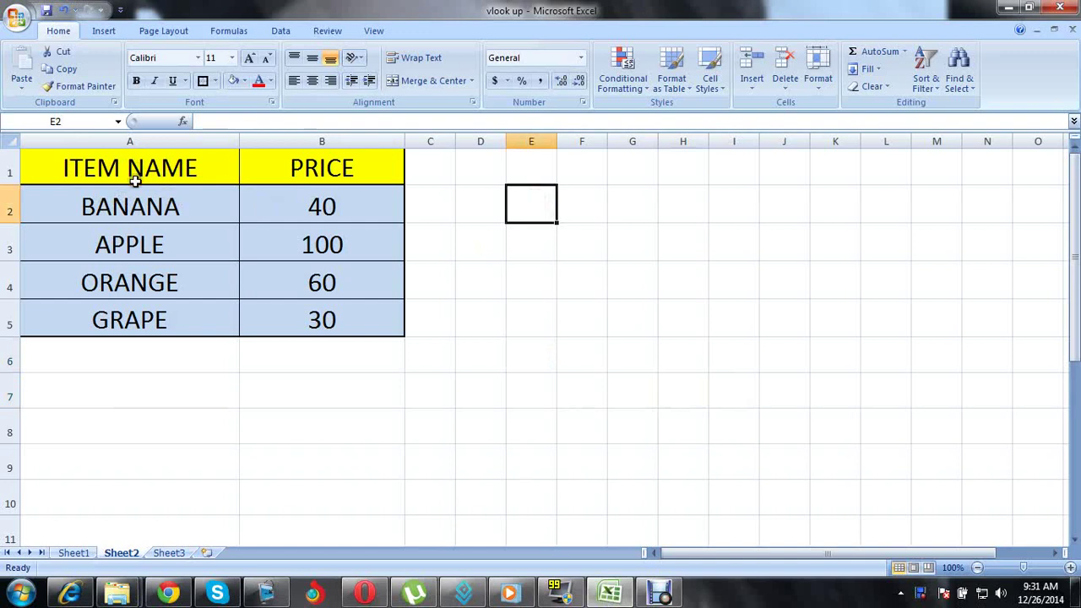
pyautogui.click(187, 208)
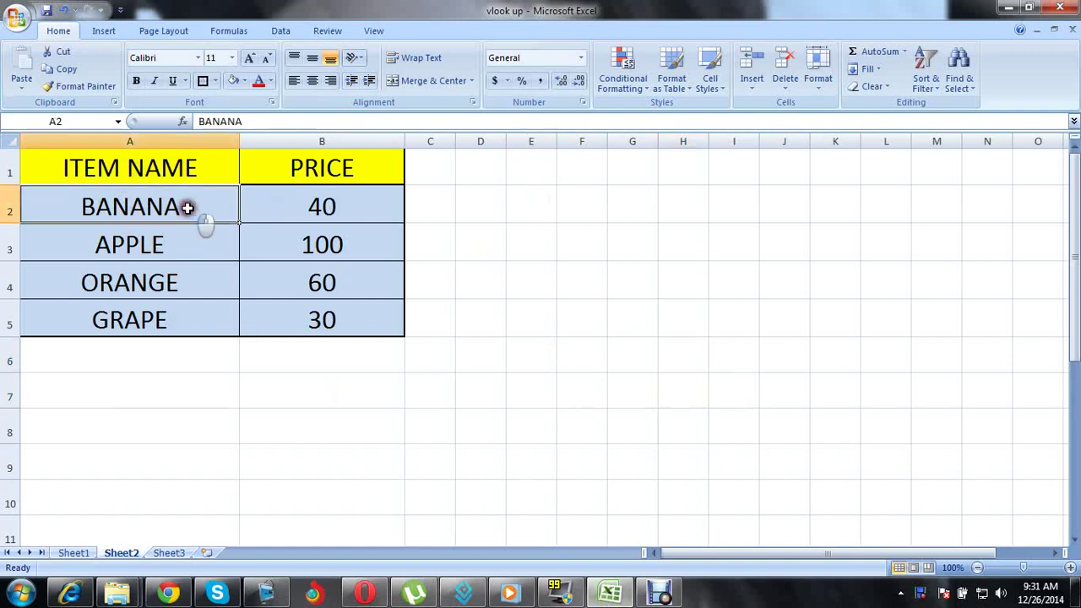
pyautogui.click(330, 206)
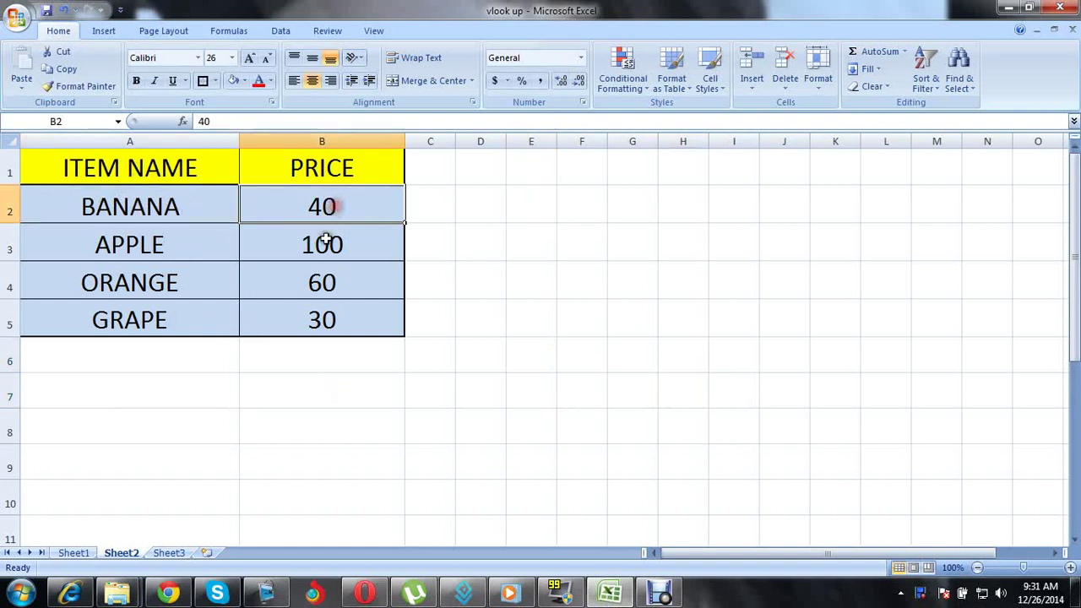
pyautogui.click(329, 246)
pyautogui.click(202, 234)
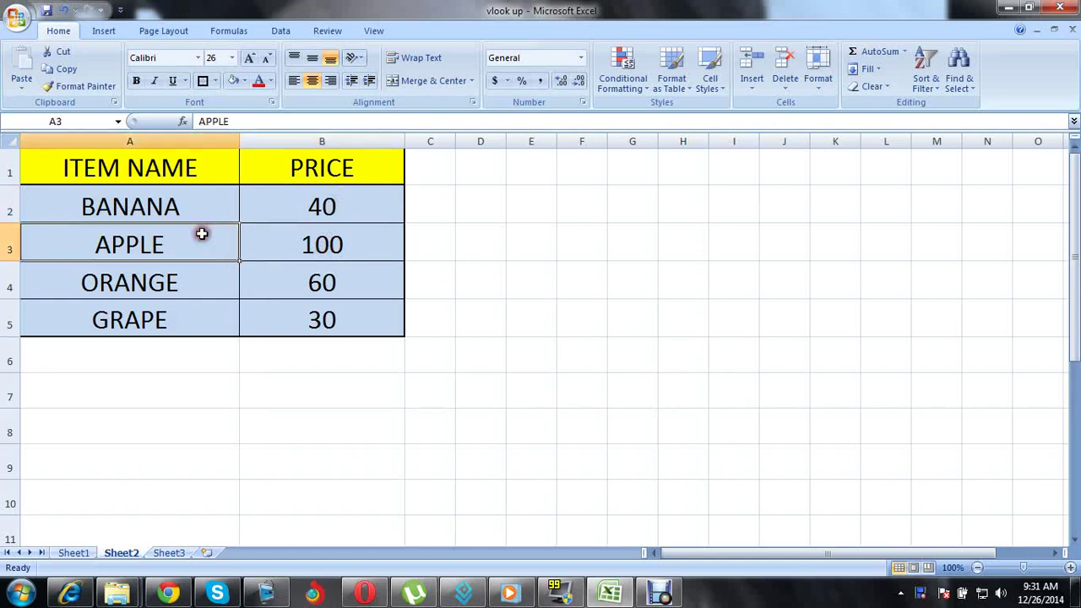
pyautogui.click(188, 280)
pyautogui.click(299, 280)
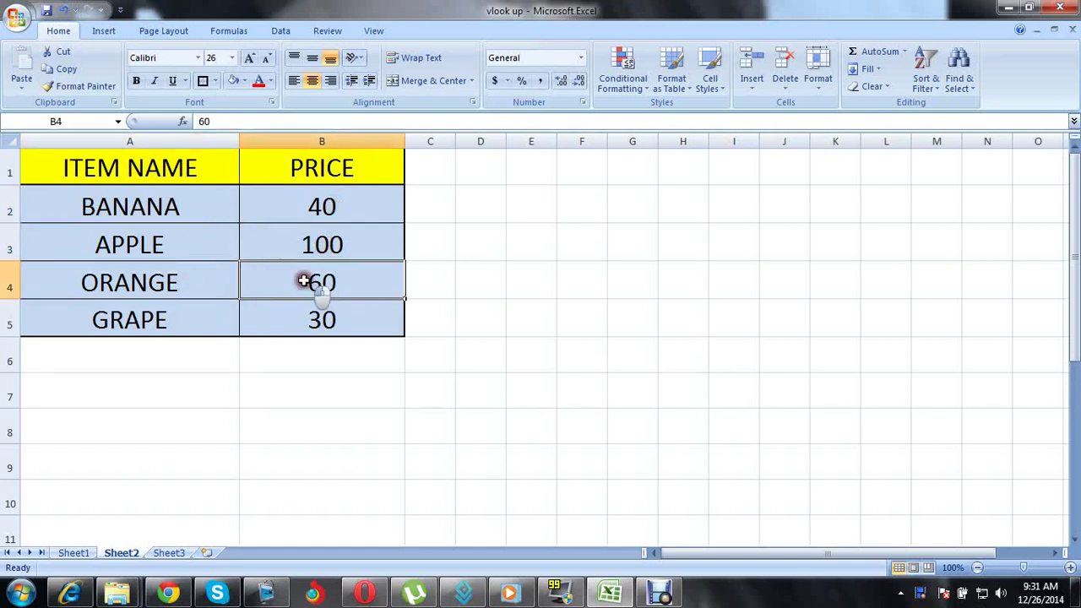
pyautogui.click(163, 171)
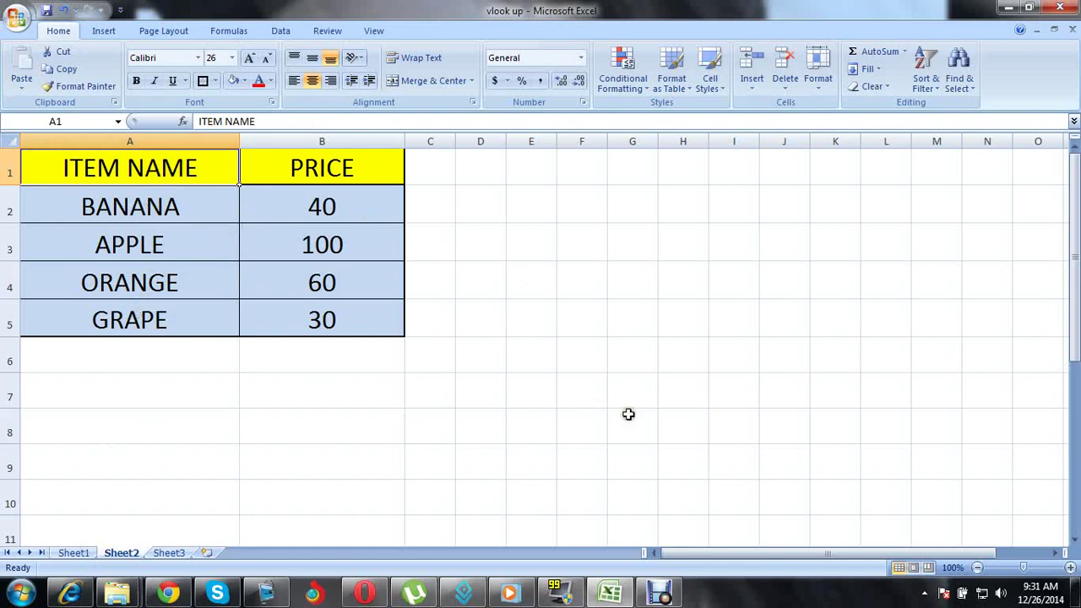
pyautogui.click(586, 239)
pyautogui.click(150, 189)
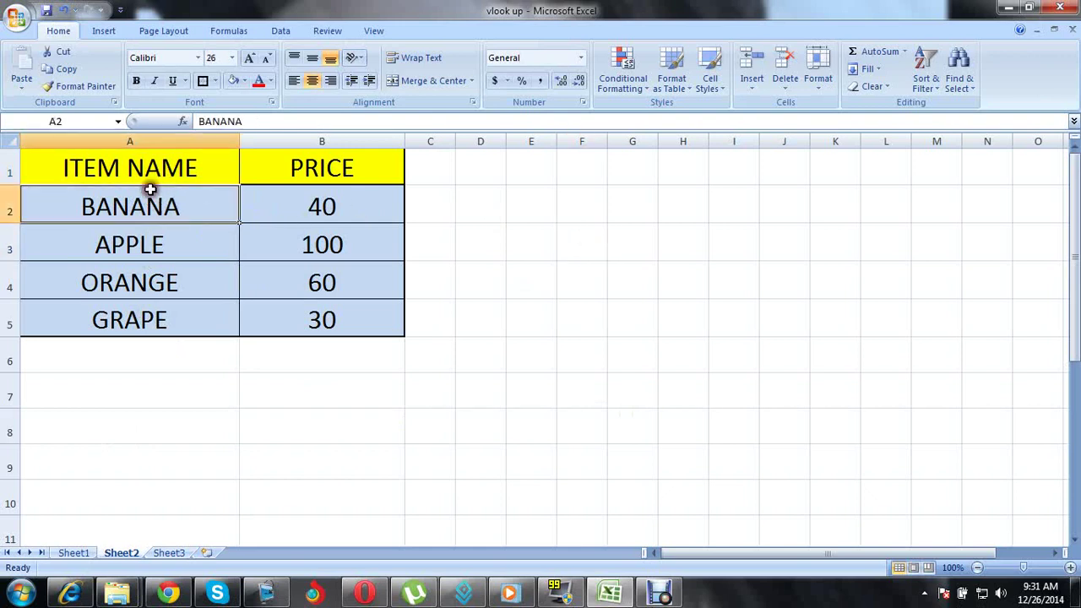
pyautogui.click(313, 215)
pyautogui.click(184, 240)
pyautogui.click(349, 232)
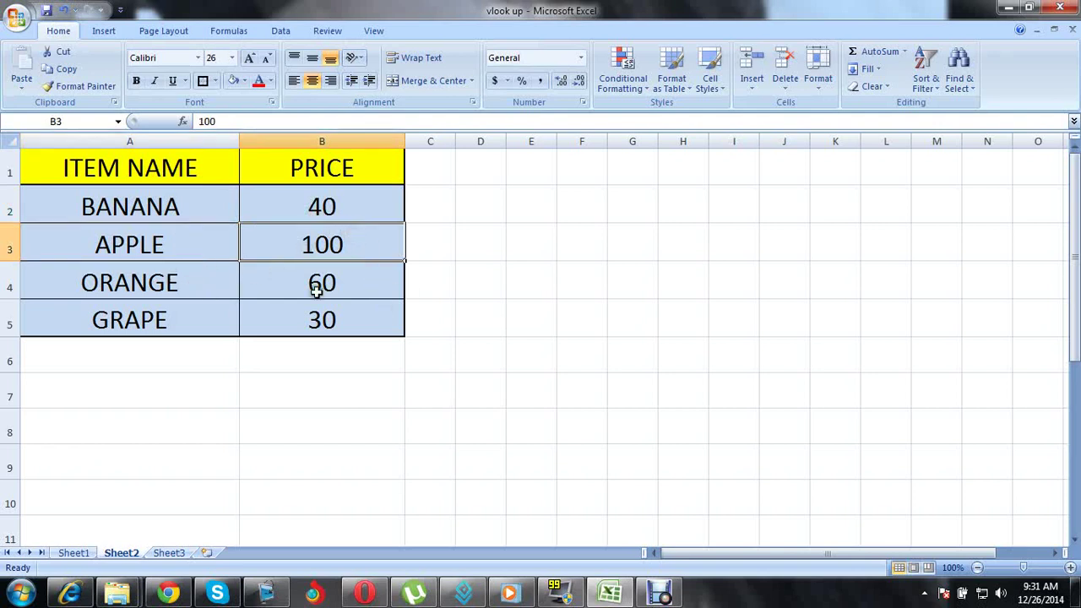
pyautogui.click(183, 401)
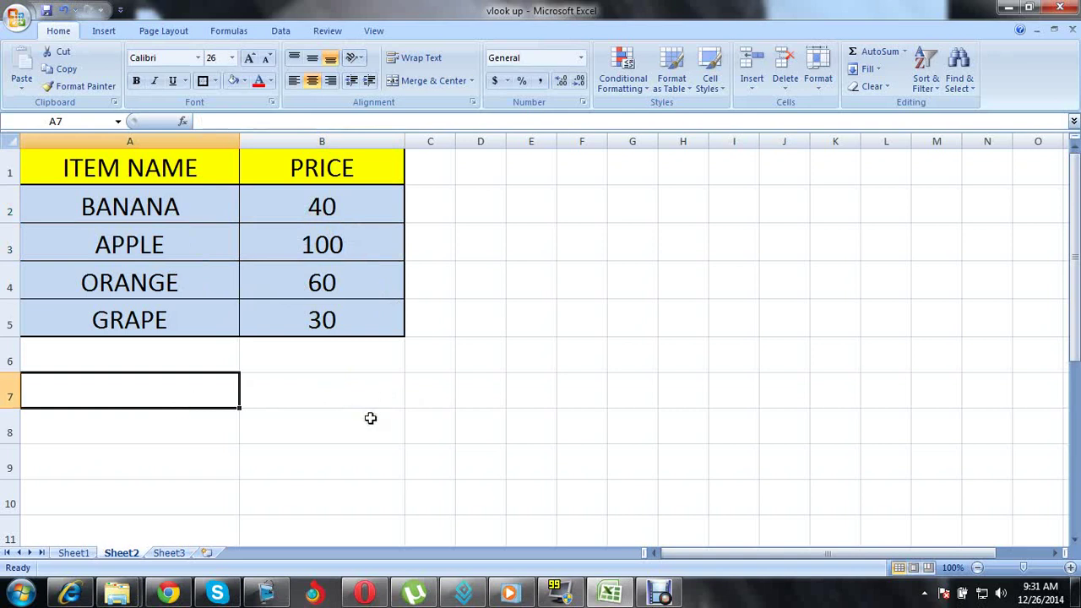
pyautogui.click(279, 426)
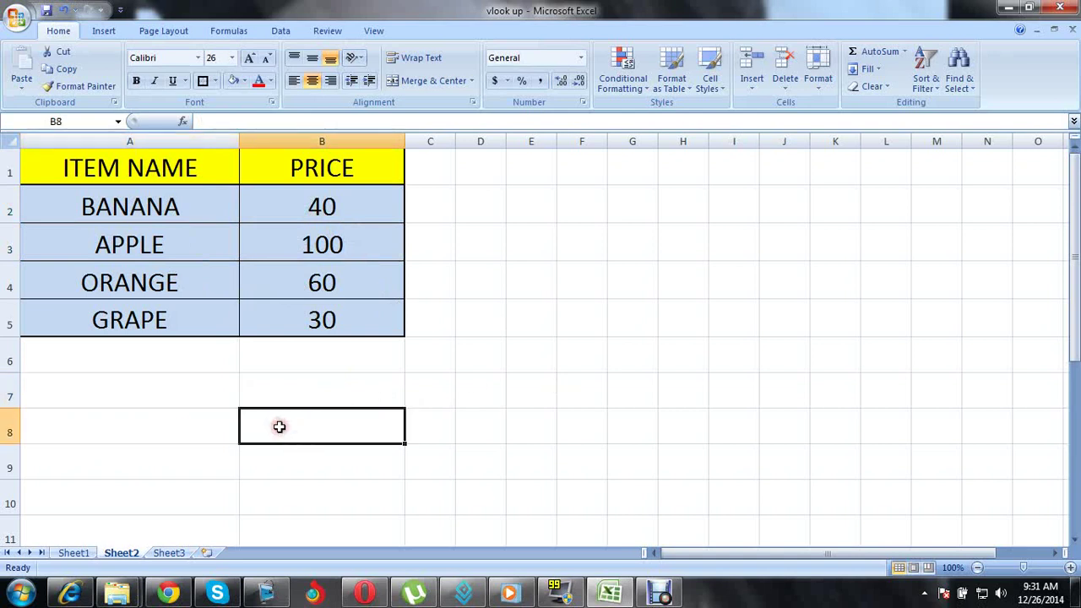
pyautogui.click(92, 396)
pyautogui.click(355, 402)
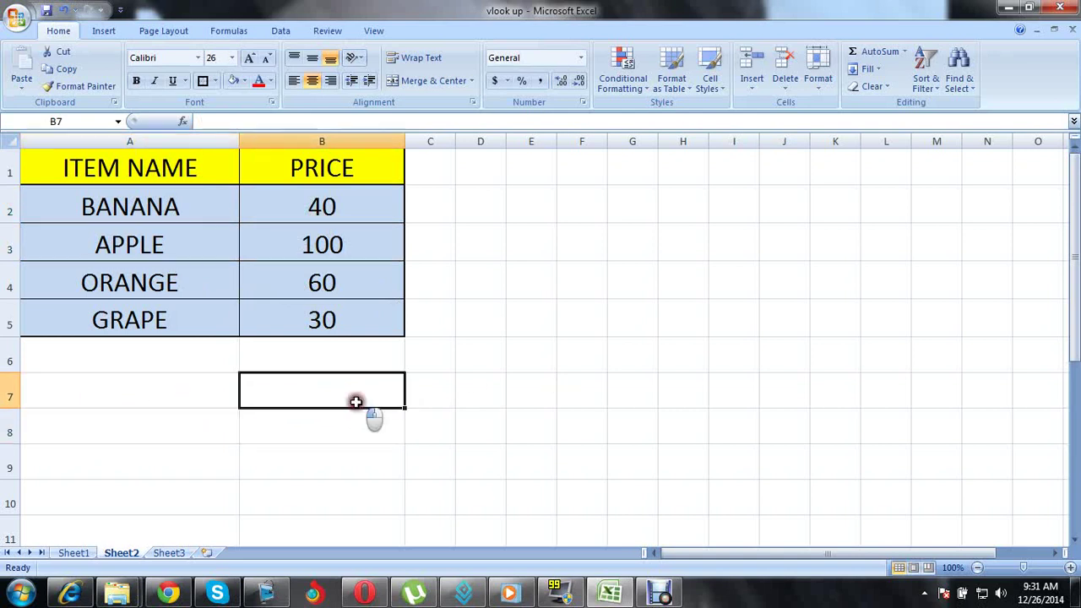
pyautogui.click(188, 454)
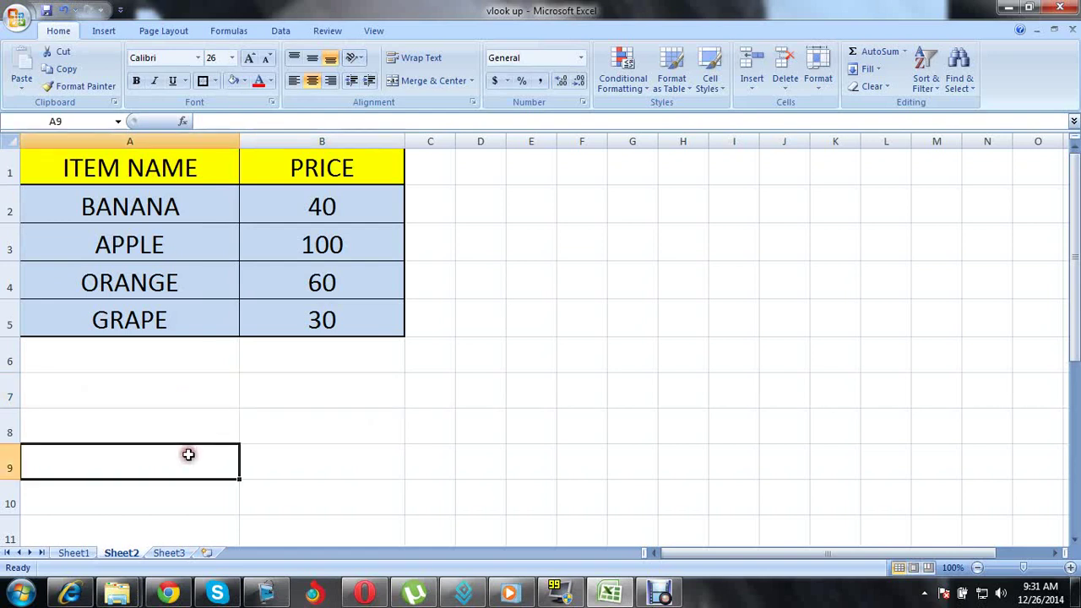
pyautogui.click(580, 352)
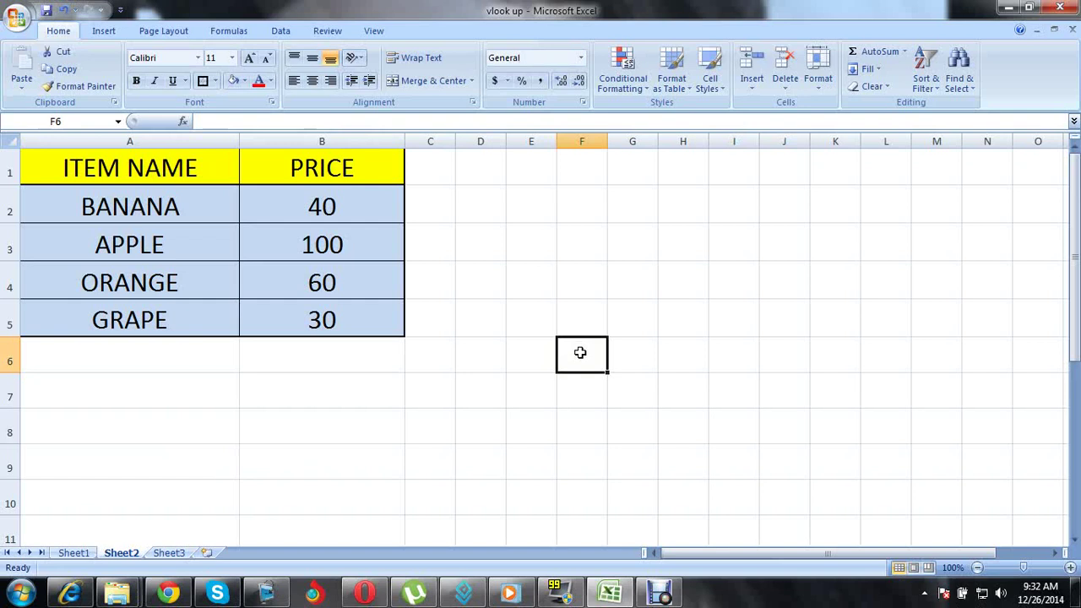
pyautogui.click(523, 270)
pyautogui.click(453, 297)
pyautogui.click(523, 392)
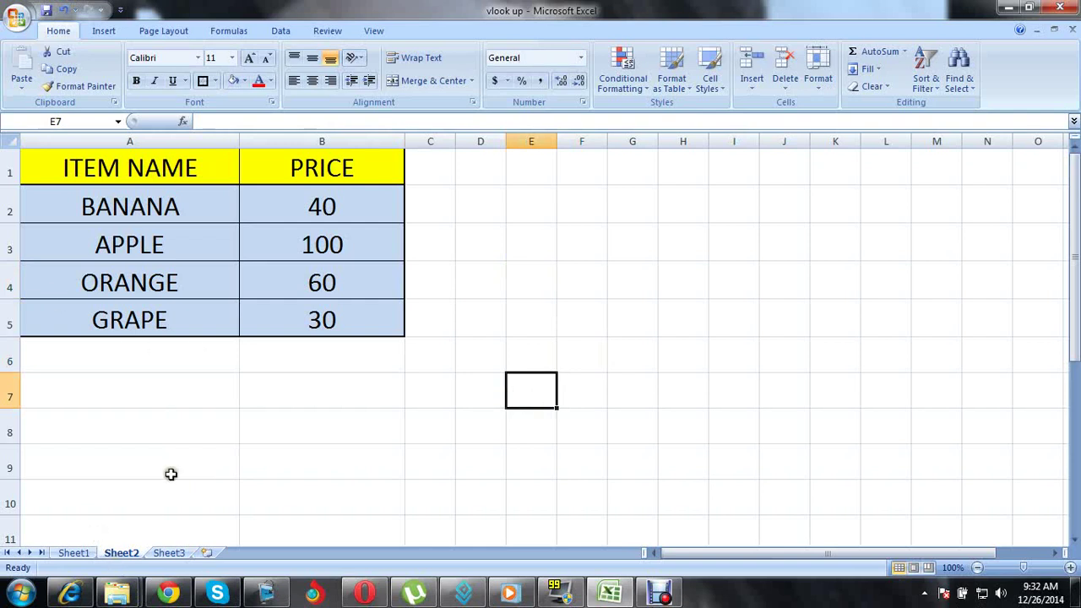
# - Set the item name in Sheet1 cell A2 to APPLE and check the price in B2 against the Sheet2 table
pyautogui.click(74, 553)
pyautogui.click(214, 342)
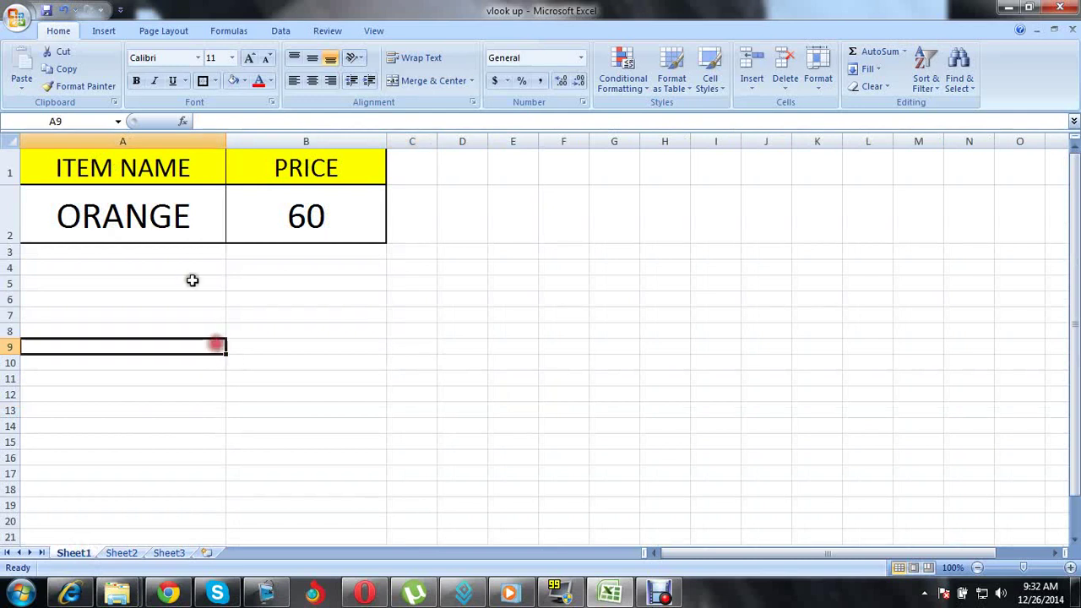
pyautogui.click(184, 219)
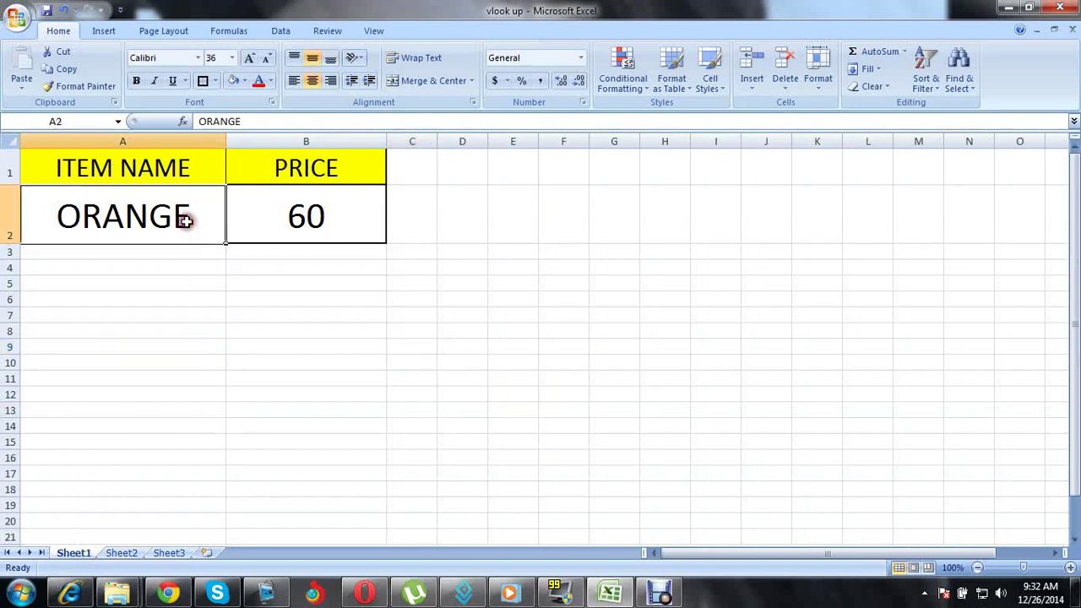
pyautogui.click(301, 217)
pyautogui.click(166, 217)
pyautogui.write('APPLE')
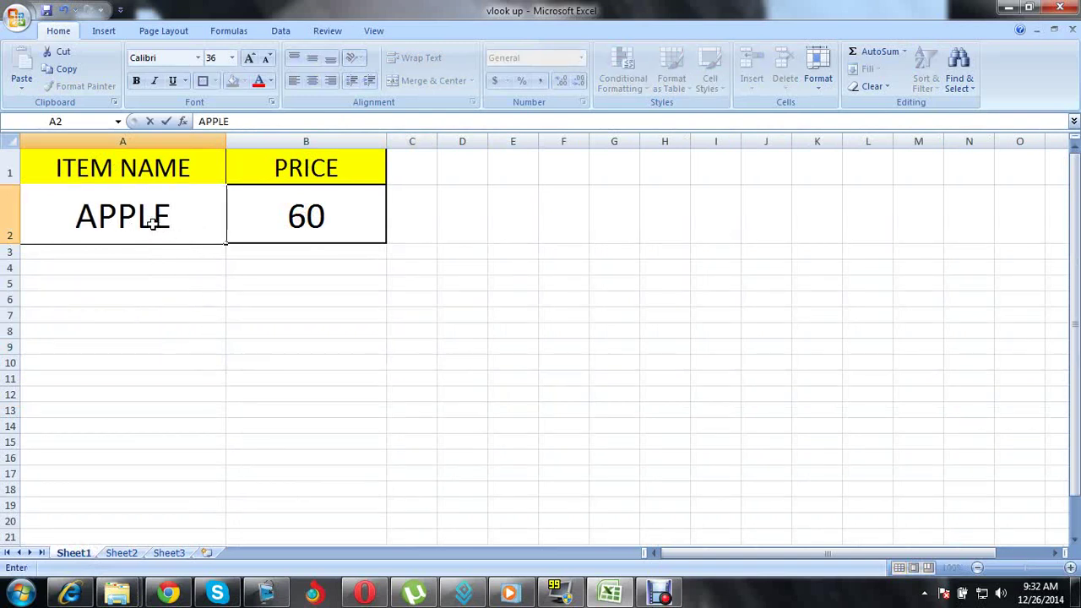
pyautogui.press('Return')
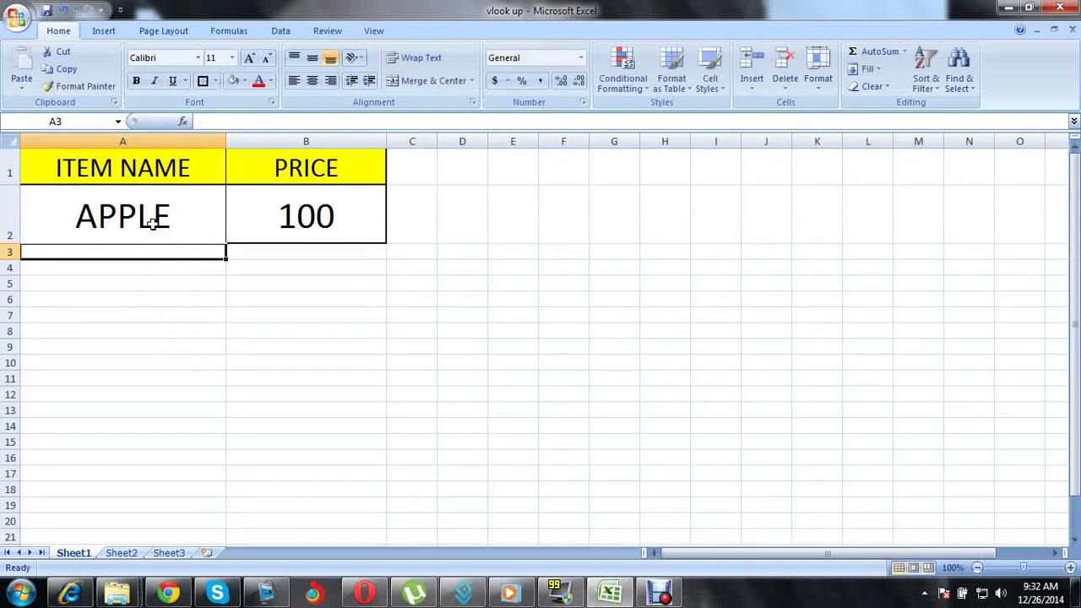
pyautogui.click(321, 213)
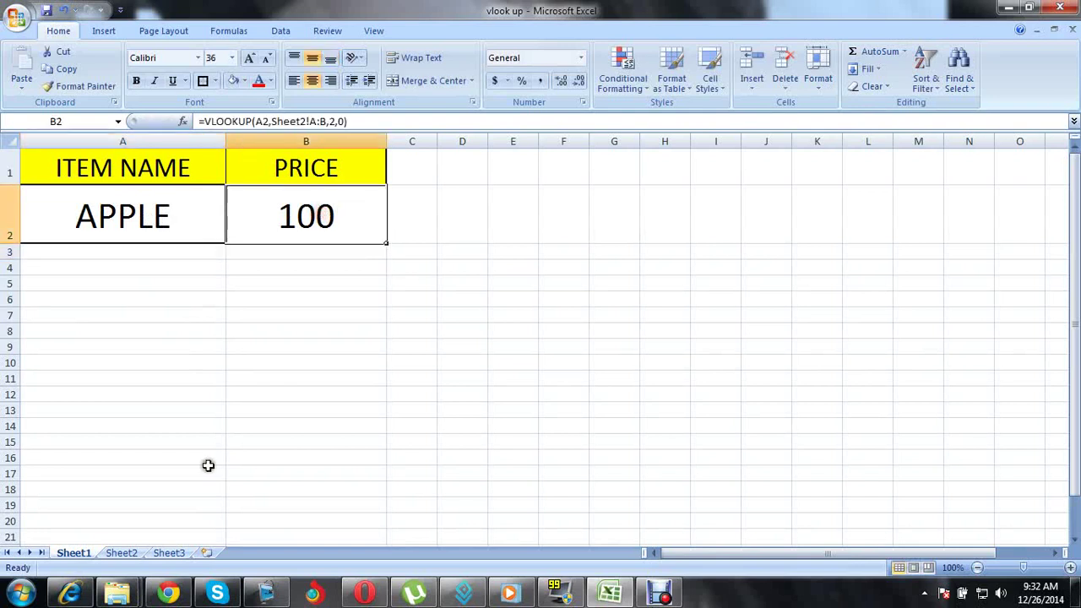
pyautogui.click(121, 553)
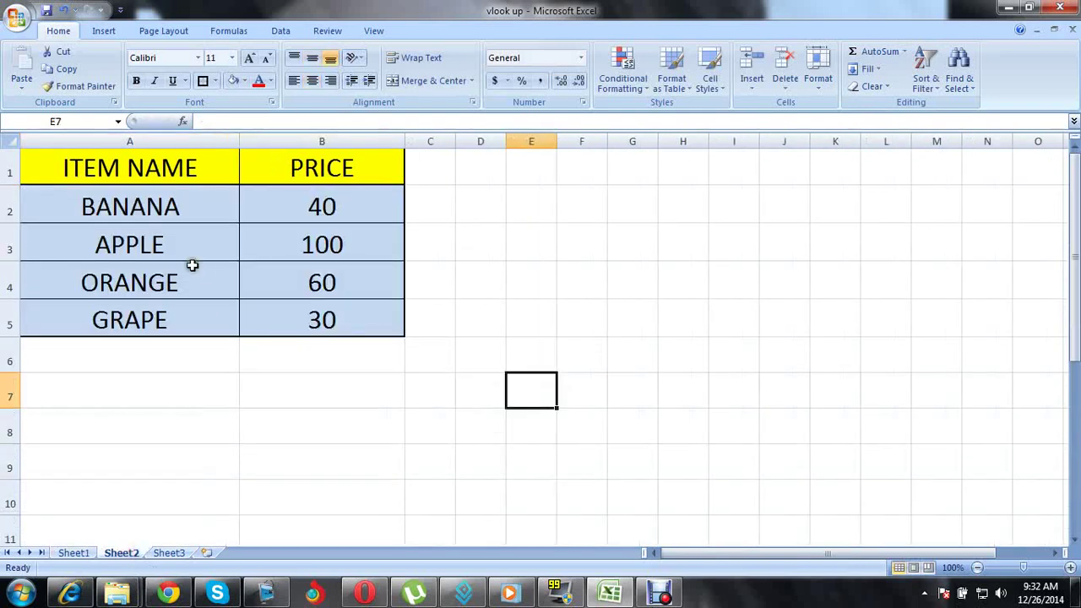
# - Set the item name in Sheet1 cell A2 to GRAPE and compare its price with the Sheet2 table
pyautogui.click(74, 553)
pyautogui.click(182, 229)
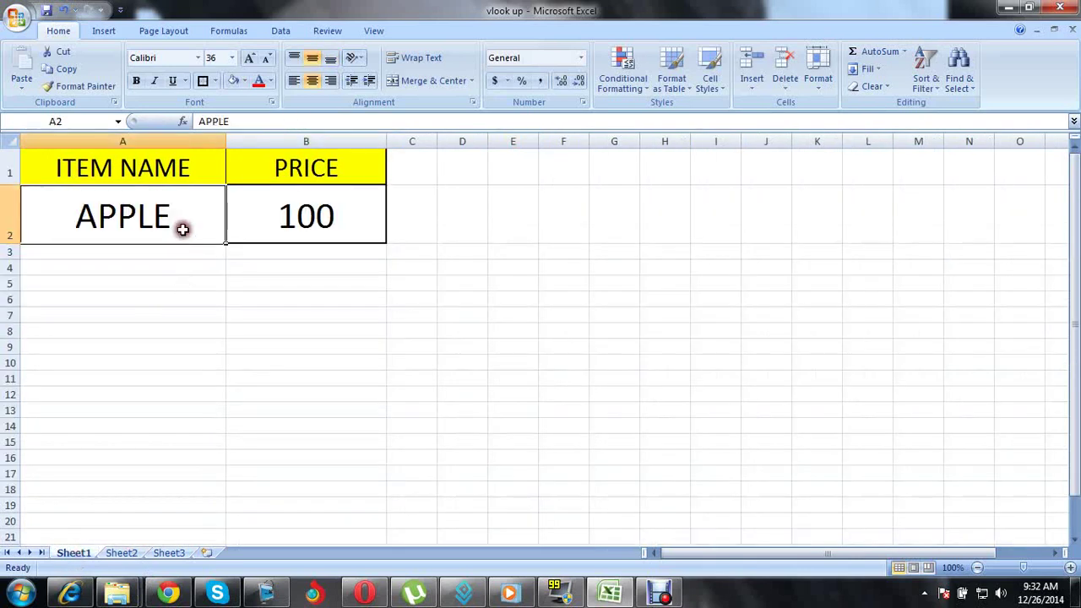
pyautogui.write('GRAPE')
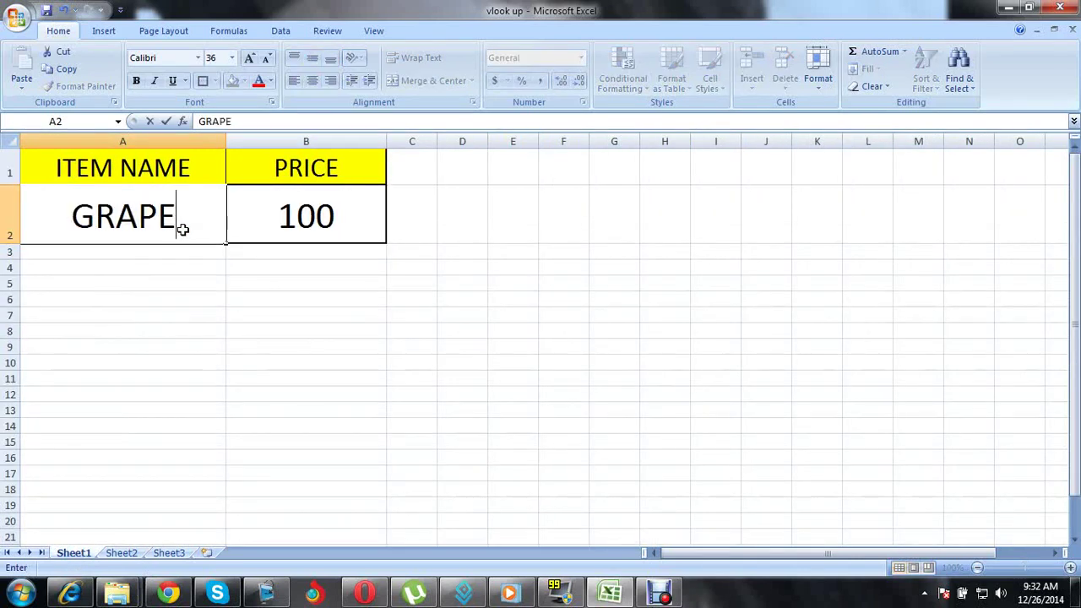
pyautogui.click(141, 336)
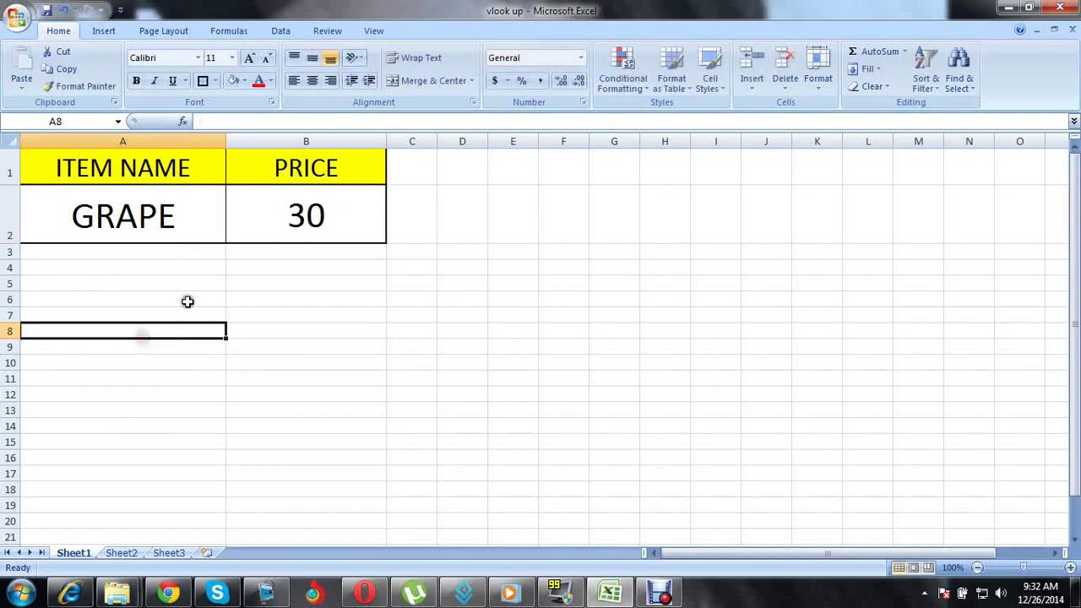
pyautogui.click(121, 552)
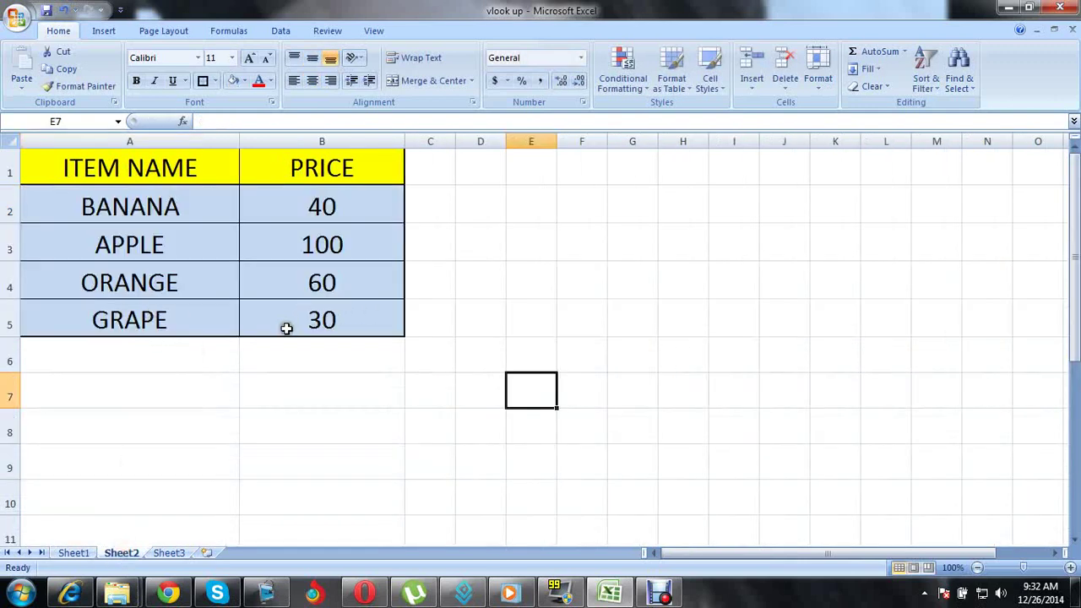
pyautogui.click(349, 472)
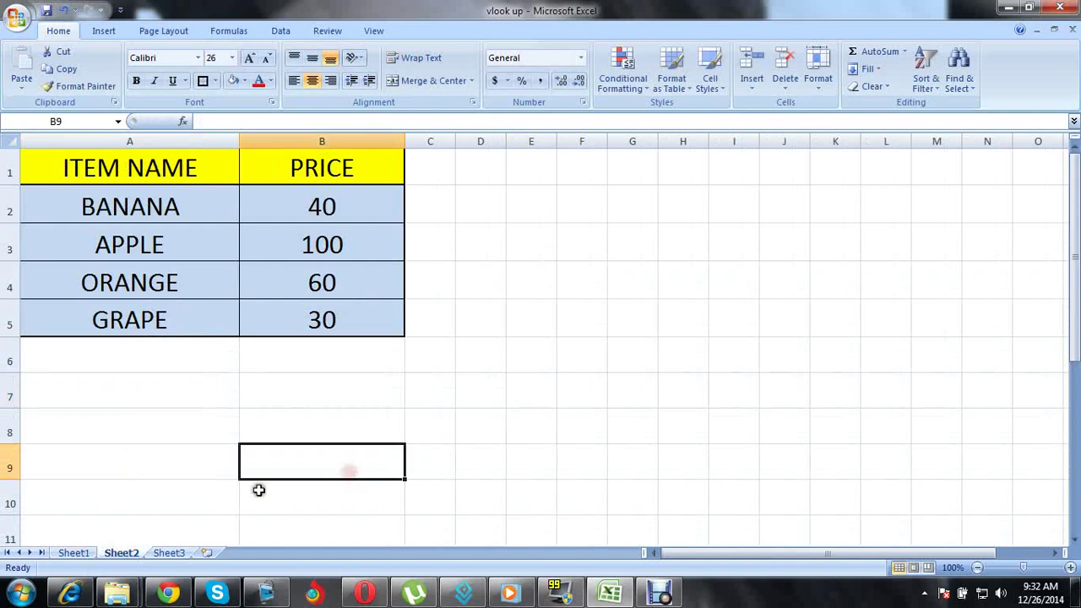
# - Replace the price formula in Sheet1 cell B2 by starting a new formula with an equals sign
pyautogui.click(74, 552)
pyautogui.click(284, 412)
pyautogui.click(338, 211)
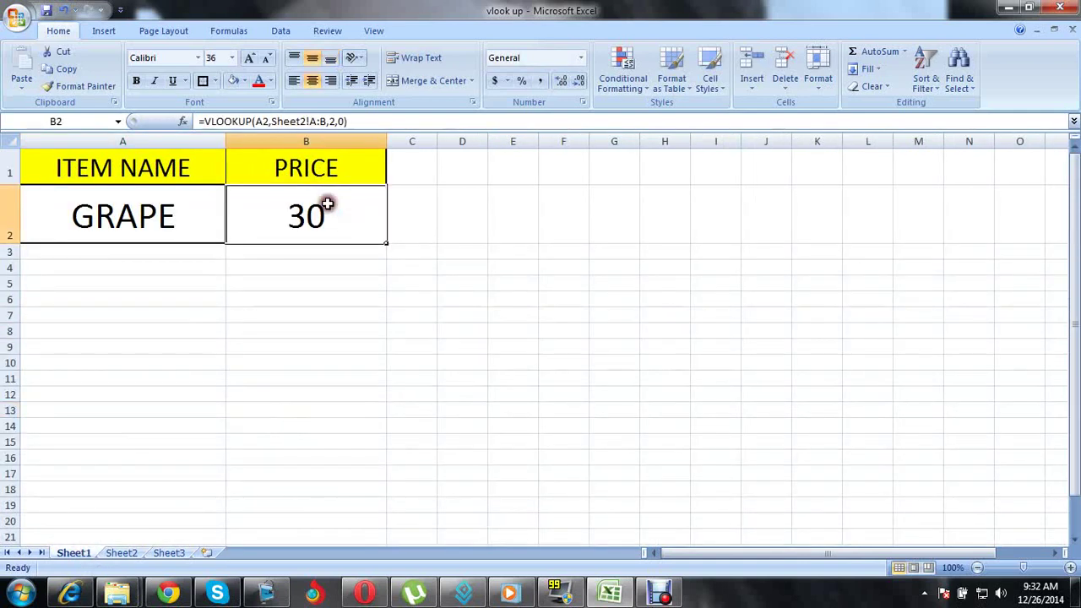
pyautogui.click(331, 346)
pyautogui.click(460, 268)
pyautogui.click(304, 213)
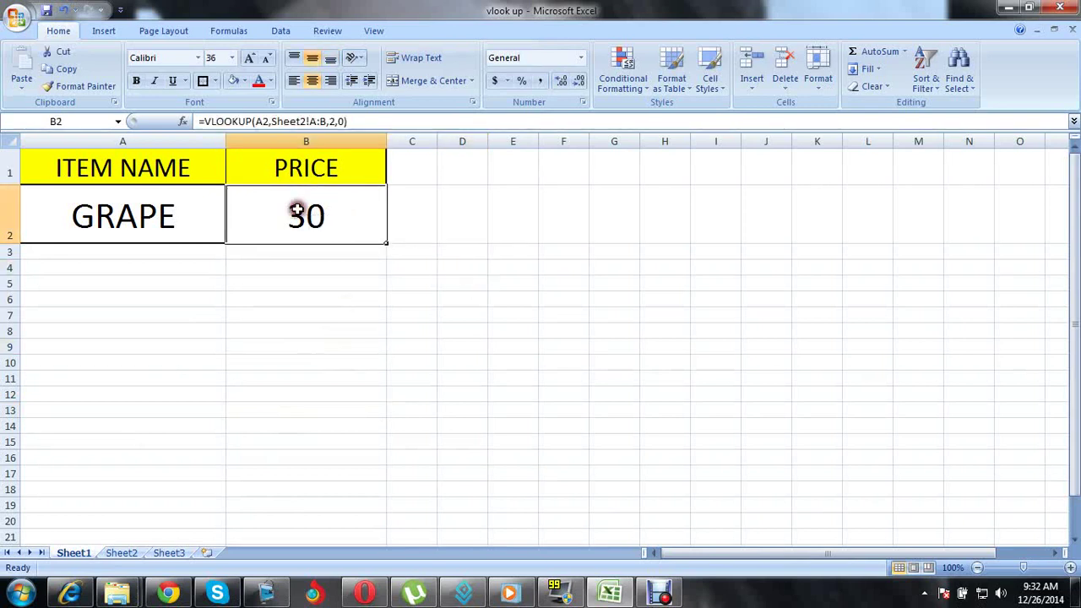
pyautogui.write('=')
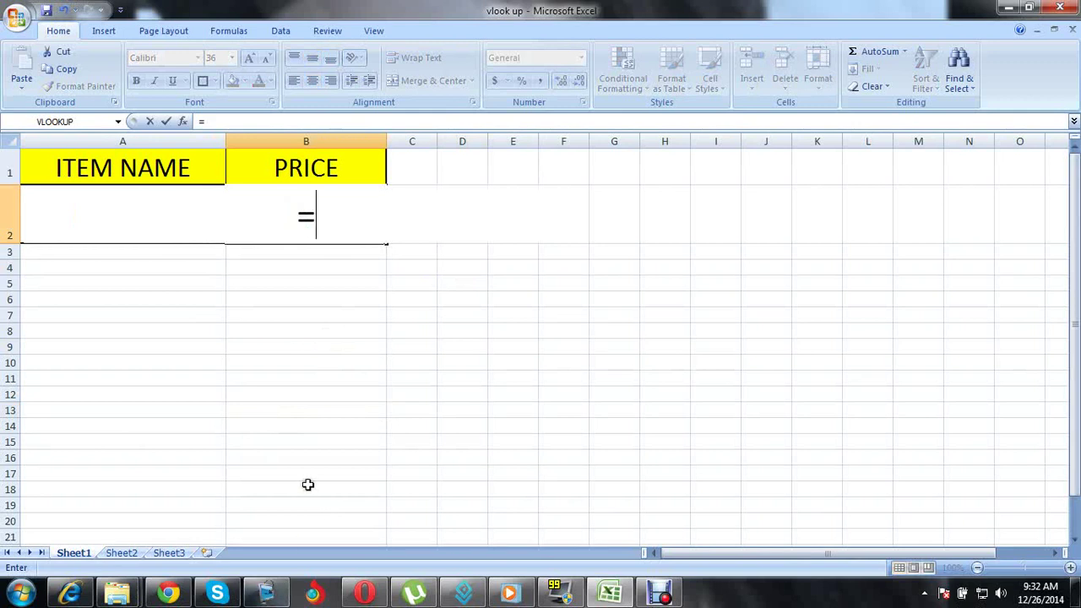
# - Search the full function list for VLOOKUP, insert it into the B2 formula, and move its arguments dialog clear of the table
pyautogui.click(119, 121)
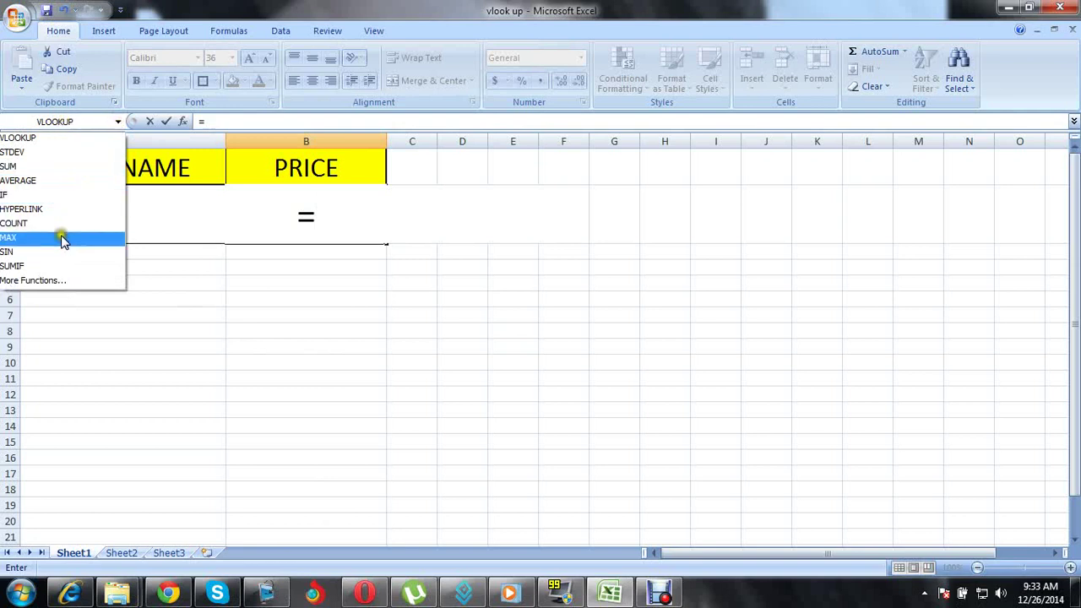
pyautogui.click(46, 284)
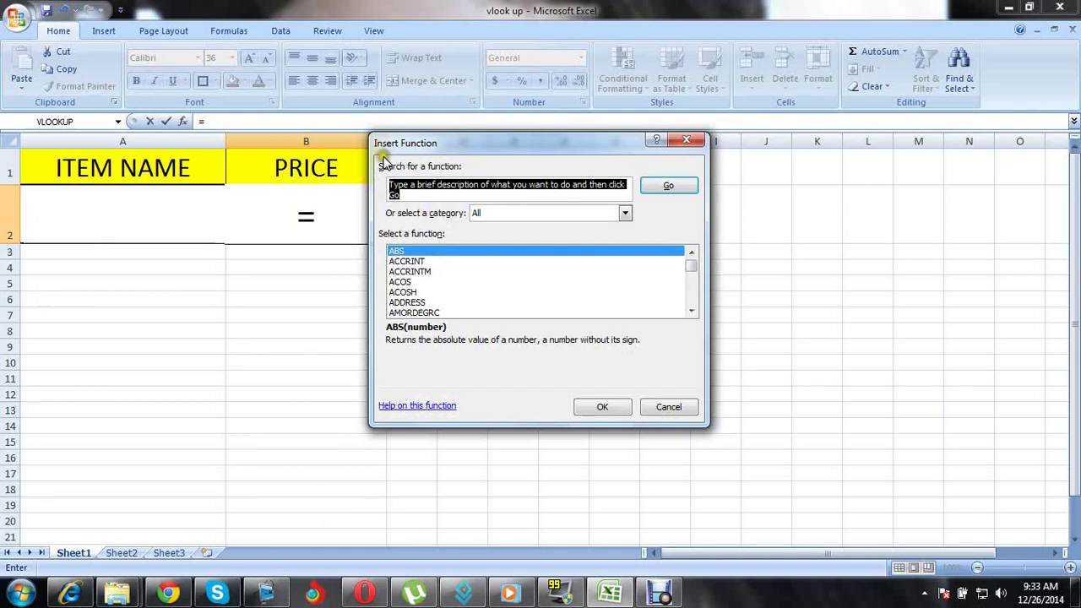
pyautogui.write('VLOOKUP')
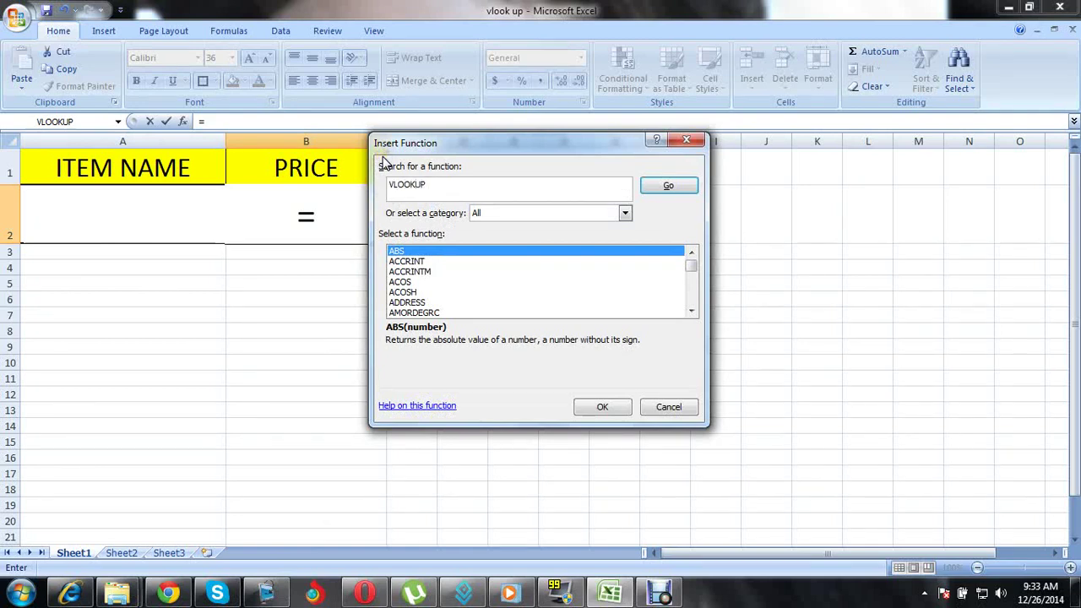
pyautogui.click(676, 185)
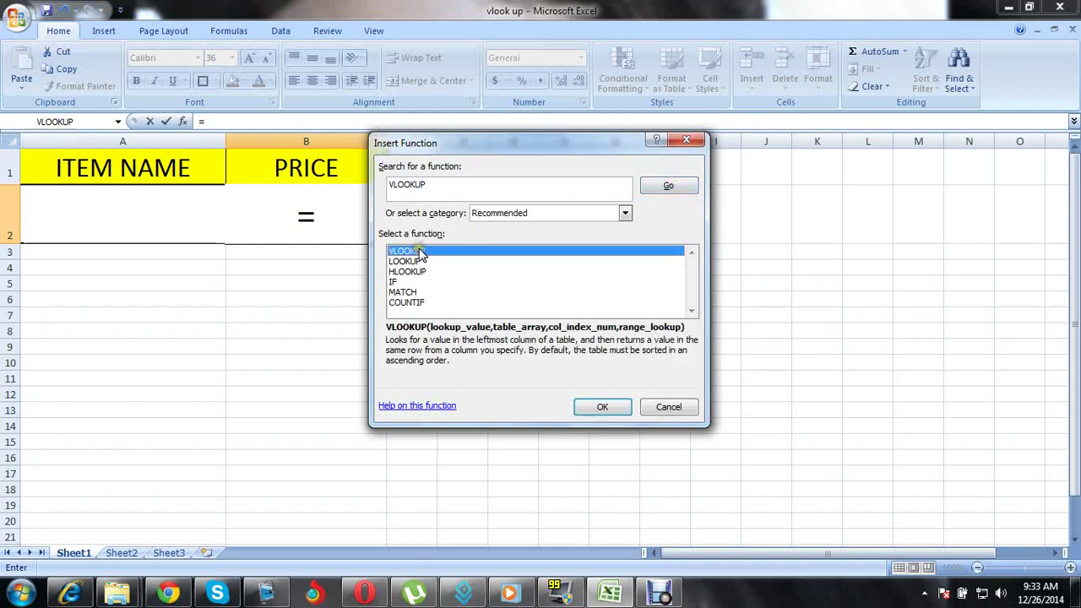
pyautogui.click(603, 408)
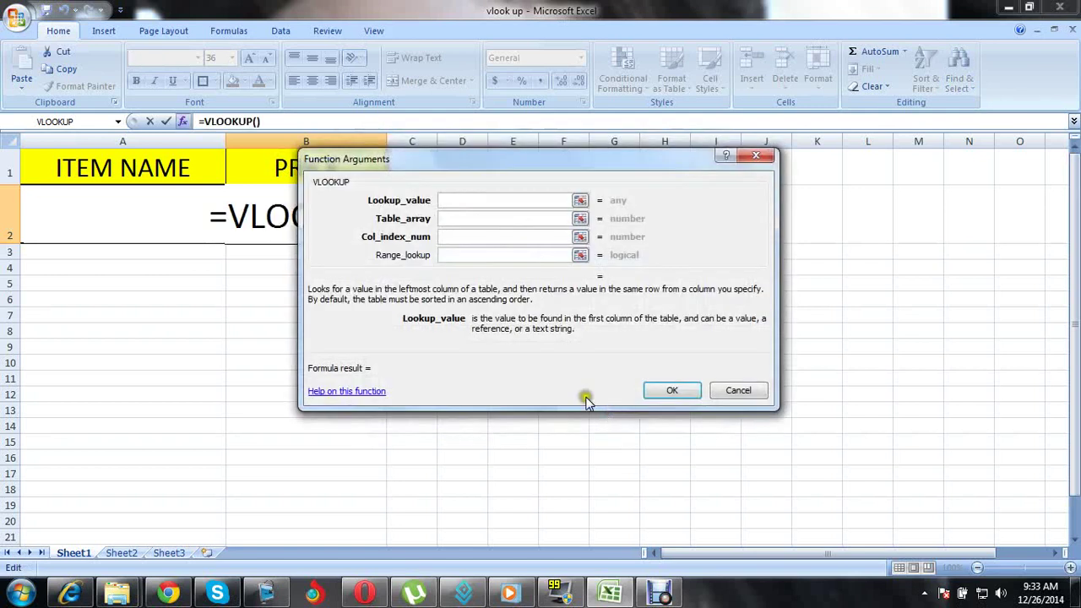
pyautogui.moveTo(468, 152); pyautogui.dragTo(563, 221)
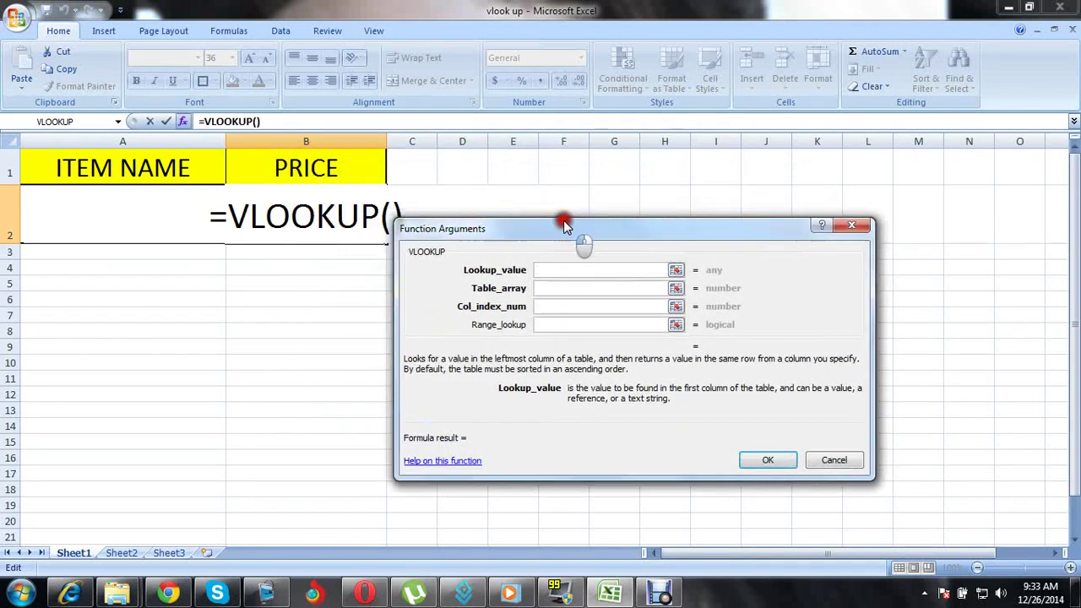
# - Set the VLOOKUP lookup value to Sheet1 cell A2 and the table array to columns A:B of Sheet2
pyautogui.click(547, 267)
pyautogui.click(119, 219)
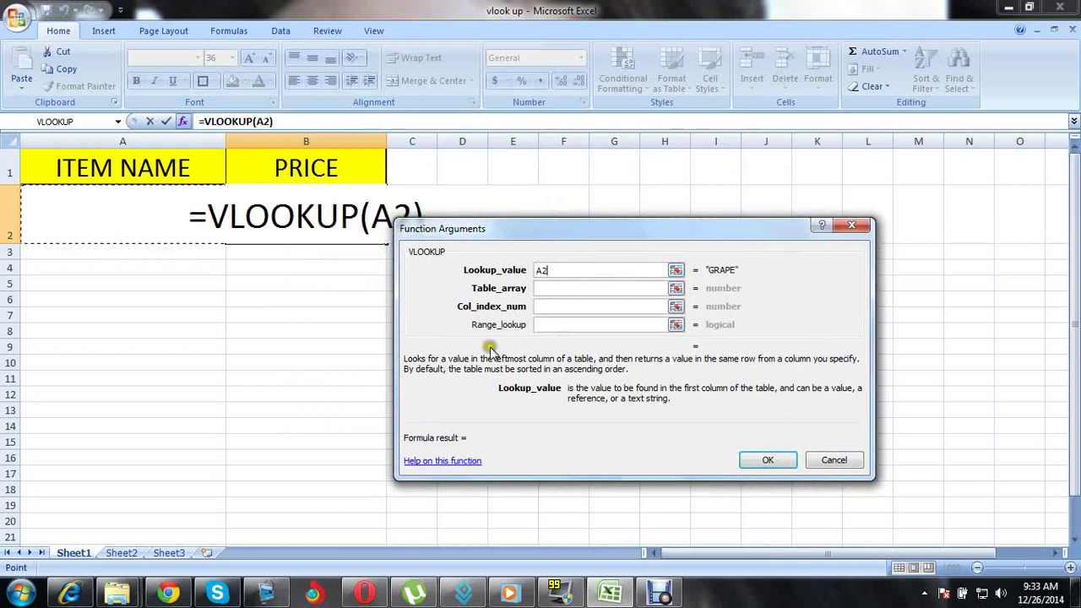
pyautogui.click(545, 289)
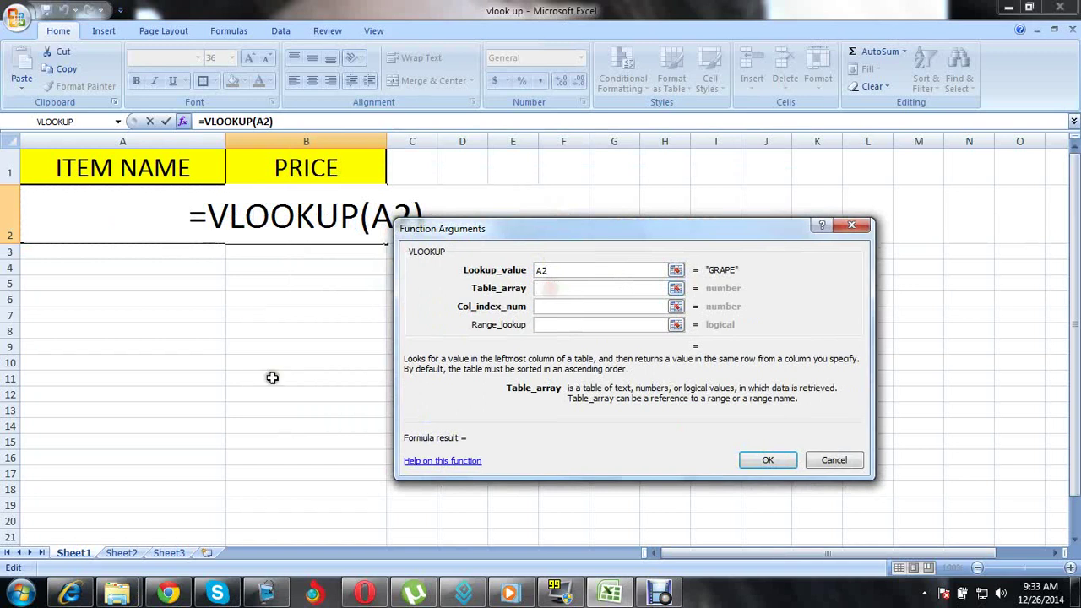
pyautogui.click(121, 552)
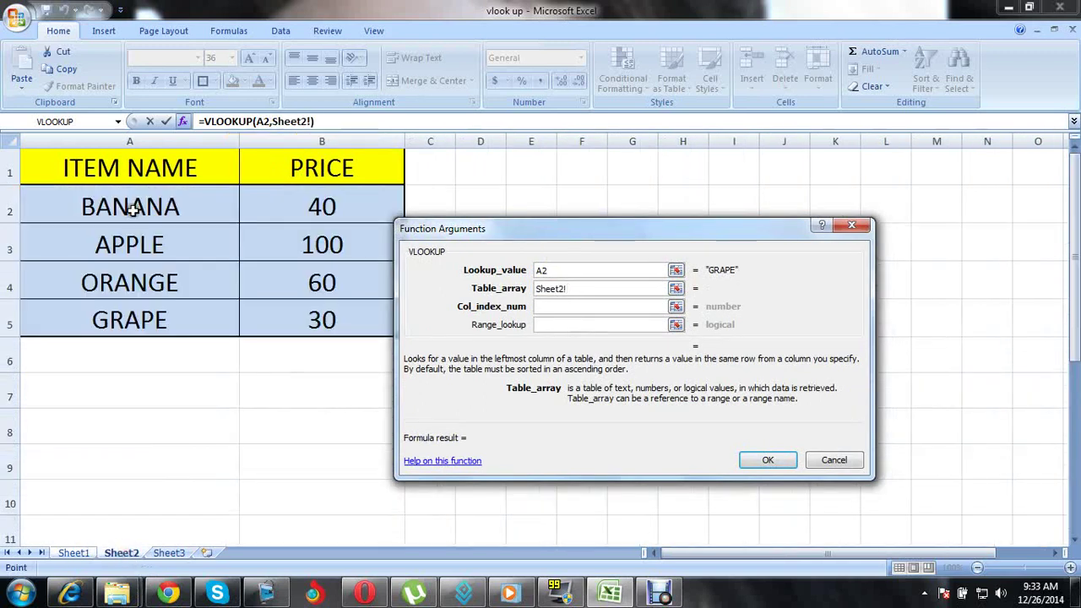
pyautogui.moveTo(129, 142); pyautogui.dragTo(295, 158)
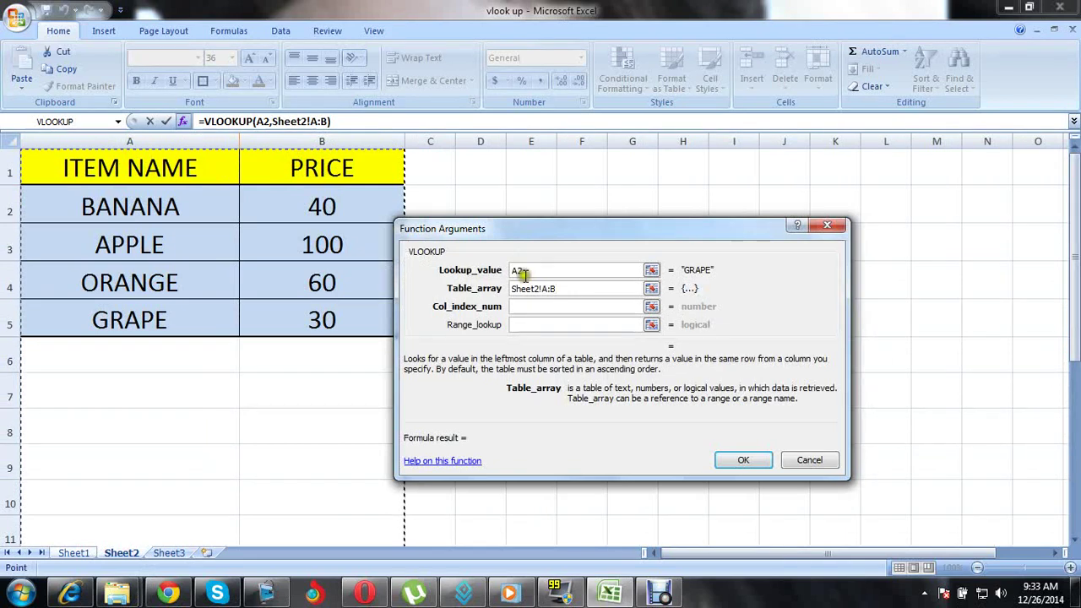
# - Set the VLOOKUP column index to 2 and the range lookup to 0, and enter the formula in B2
pyautogui.click(517, 305)
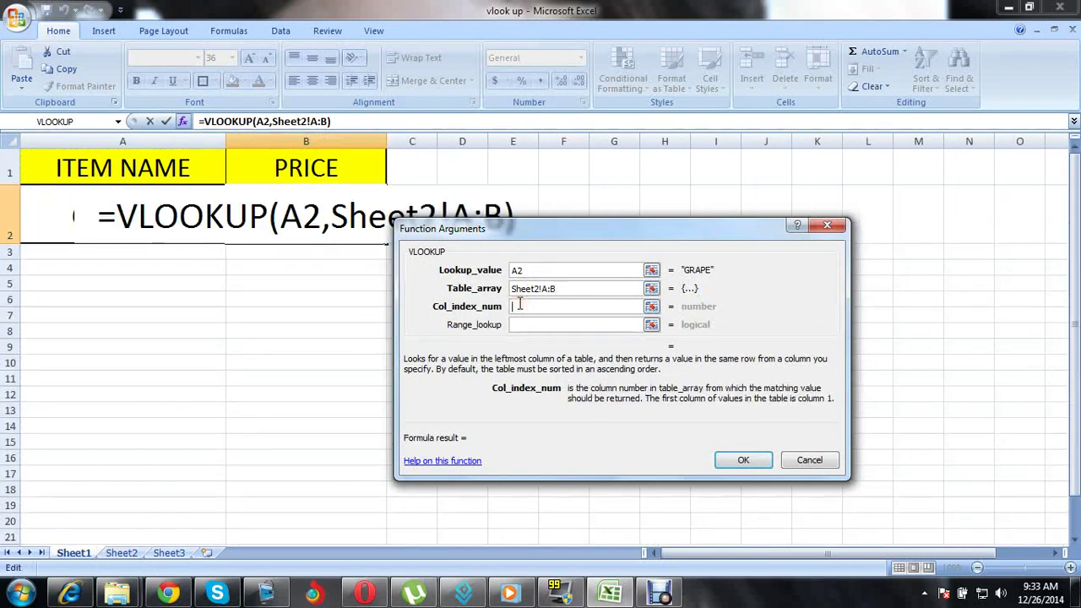
pyautogui.write('2')
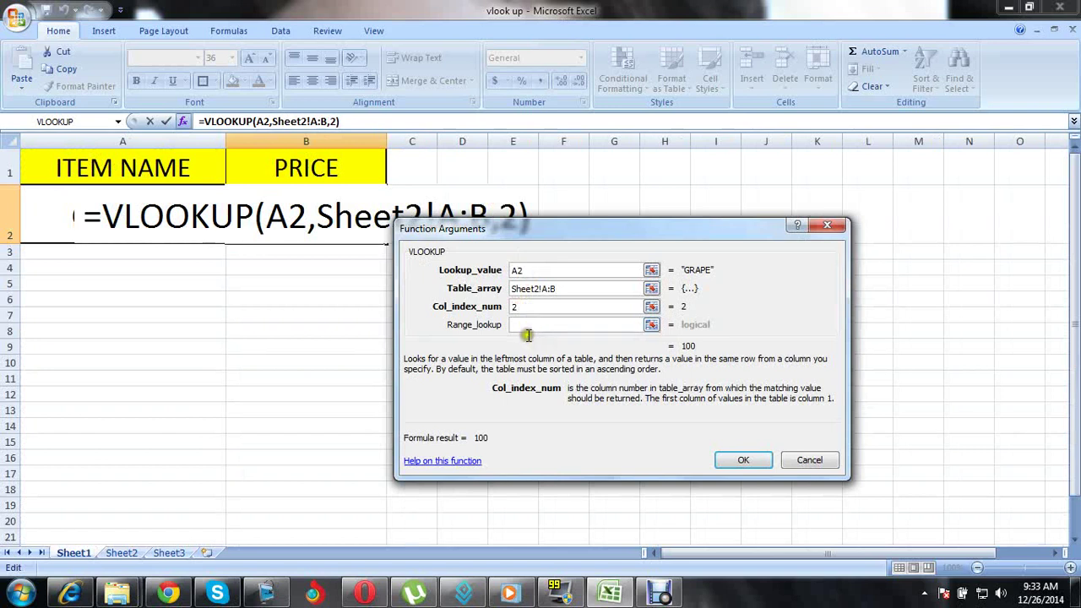
pyautogui.click(527, 322)
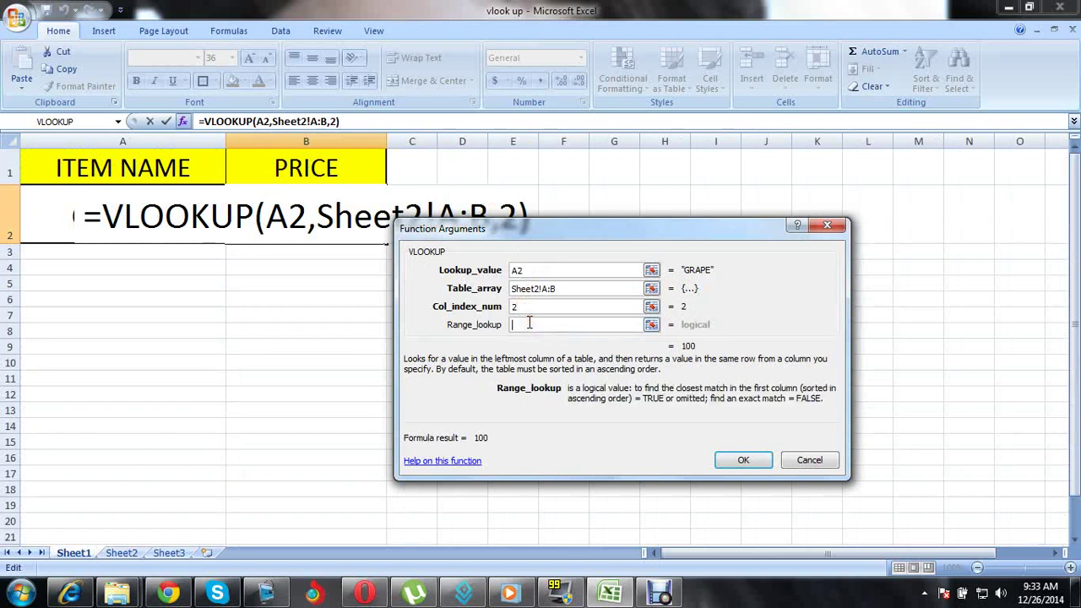
pyautogui.write('0')
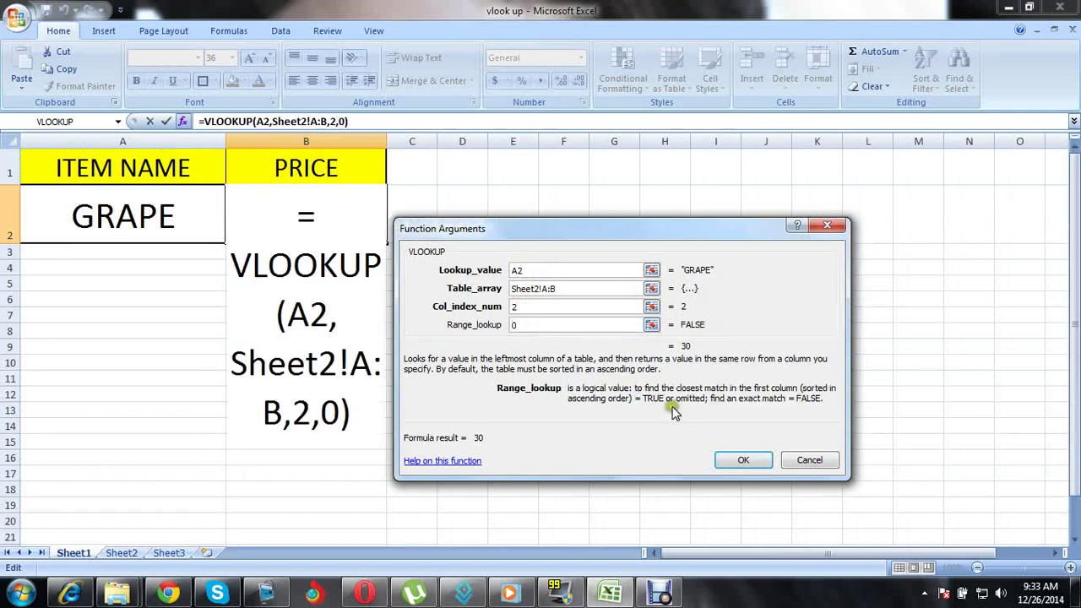
pyautogui.click(724, 460)
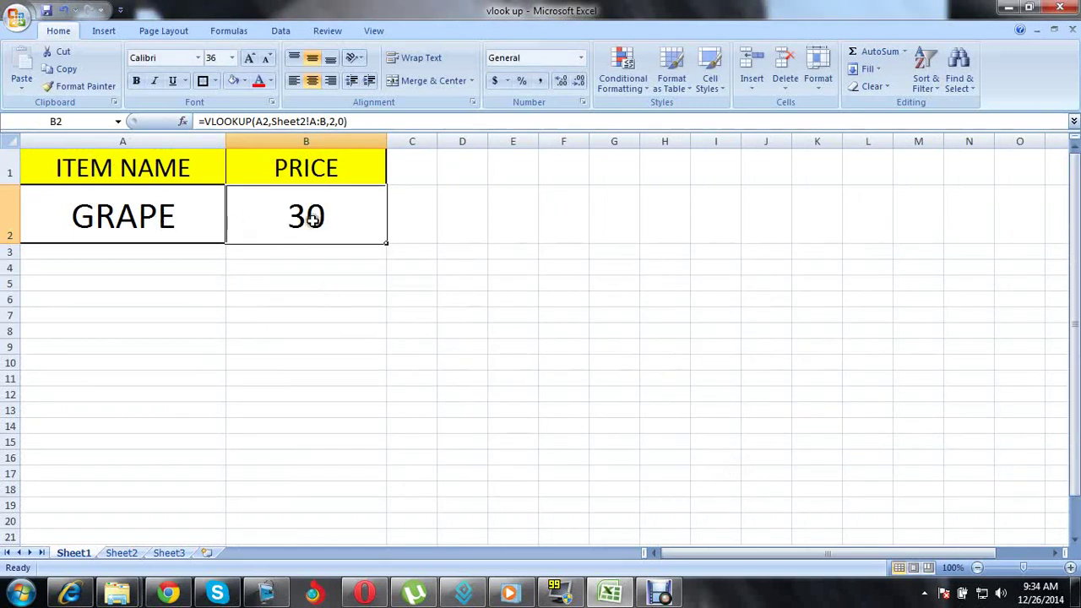
# - Set the item name in Sheet1 cell A2 to BANANA and compare its price with the Sheet2 table
pyautogui.click(183, 207)
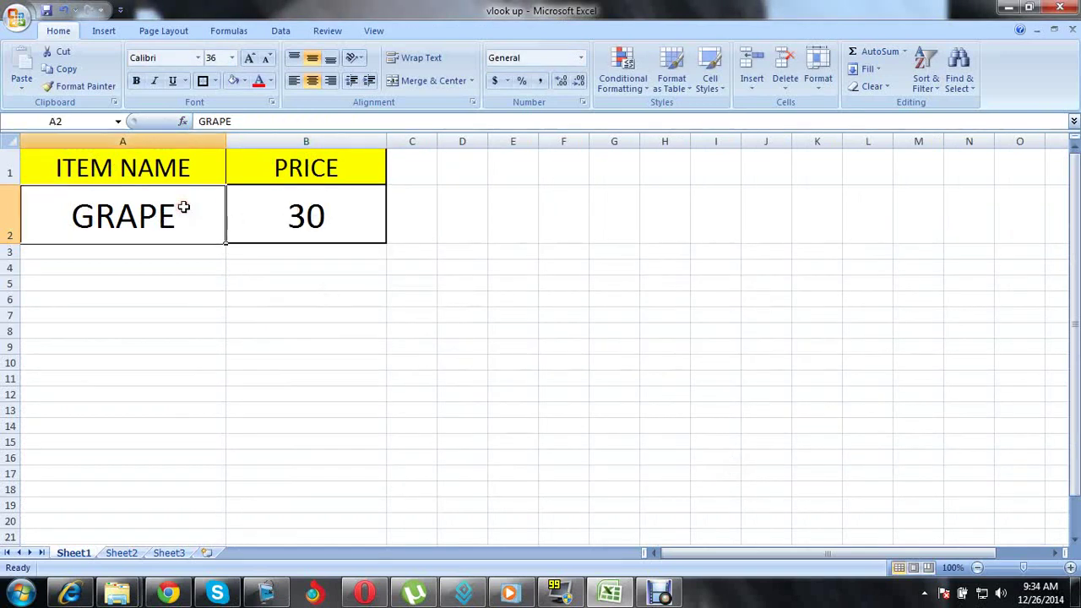
pyautogui.write('BANANA')
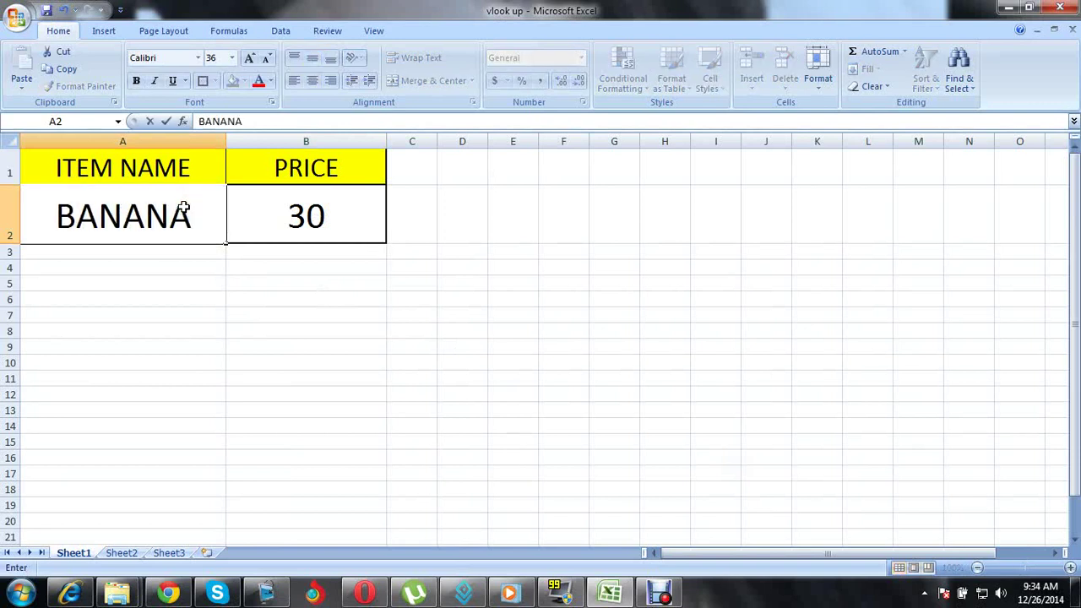
pyautogui.click(184, 317)
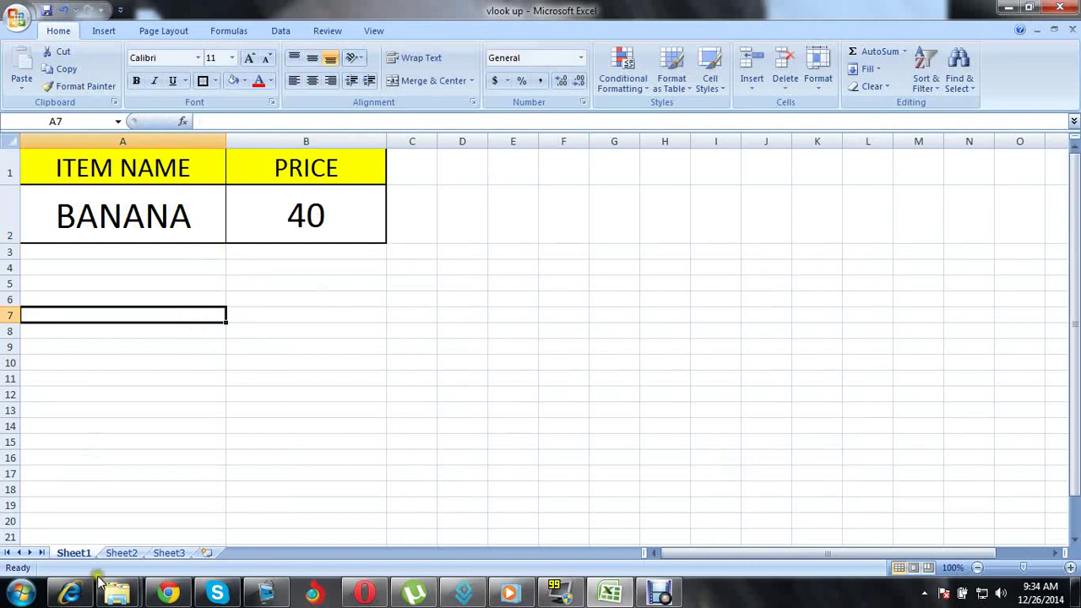
pyautogui.click(123, 555)
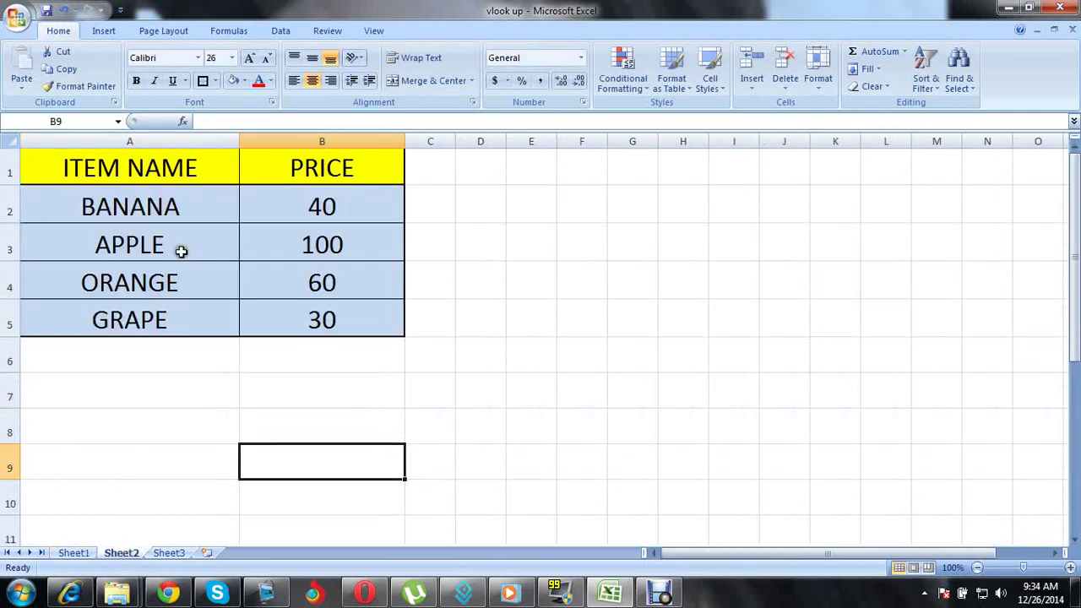
pyautogui.click(336, 211)
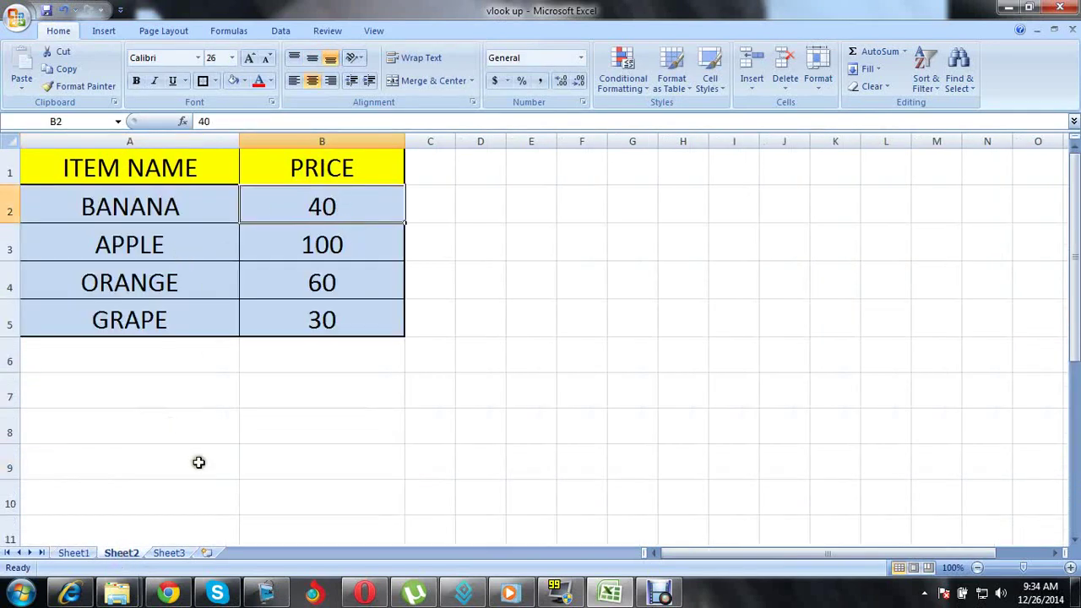
# - Set the item name in Sheet1 cell A2 to APPLE to test the price lookup
pyautogui.click(73, 552)
pyautogui.click(154, 211)
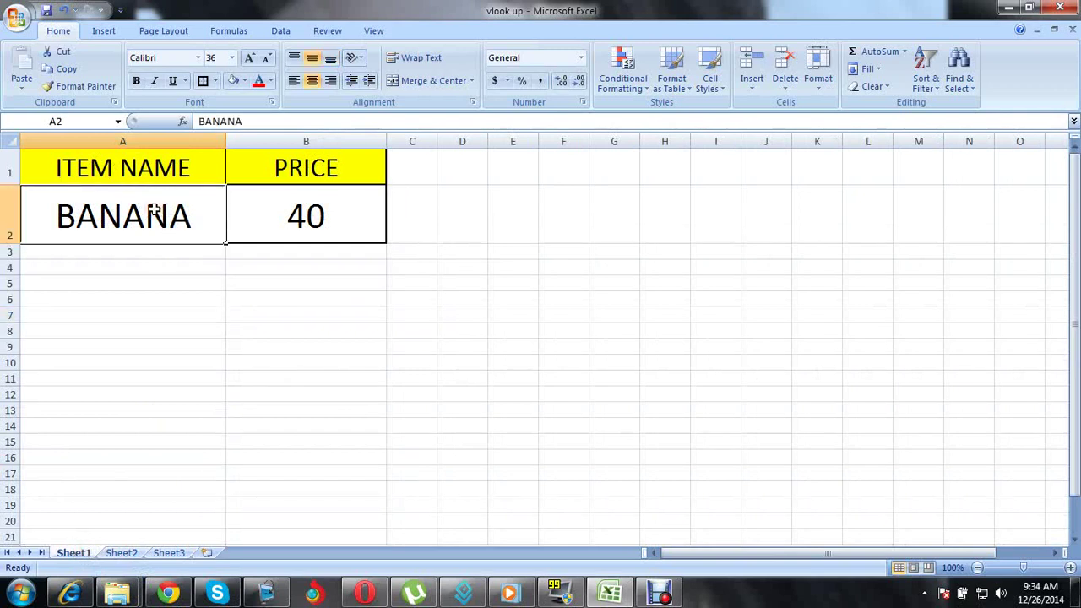
pyautogui.write('APPLE')
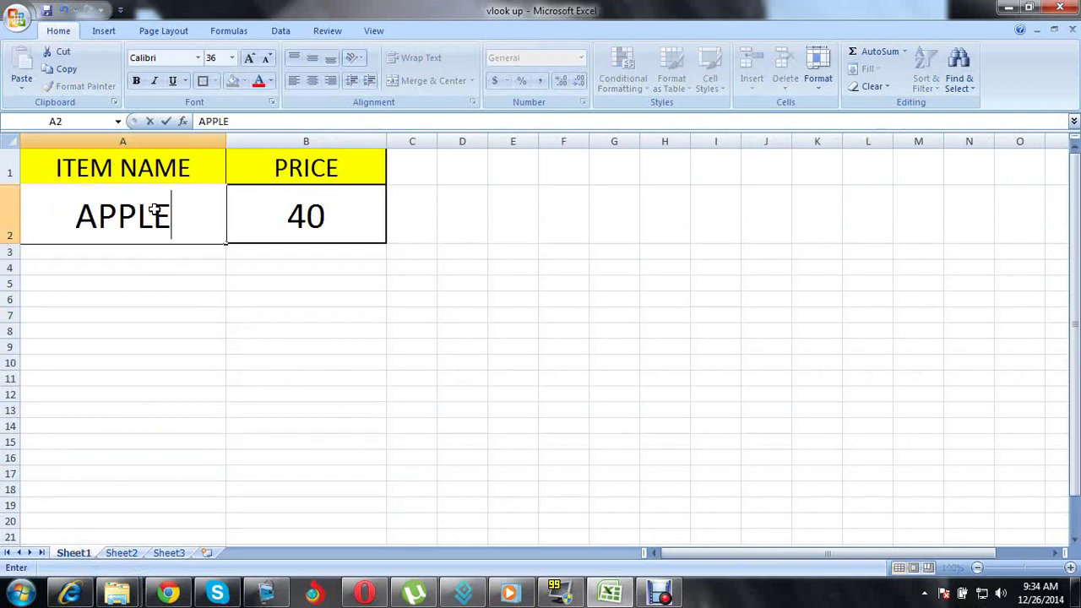
pyautogui.press('Return')
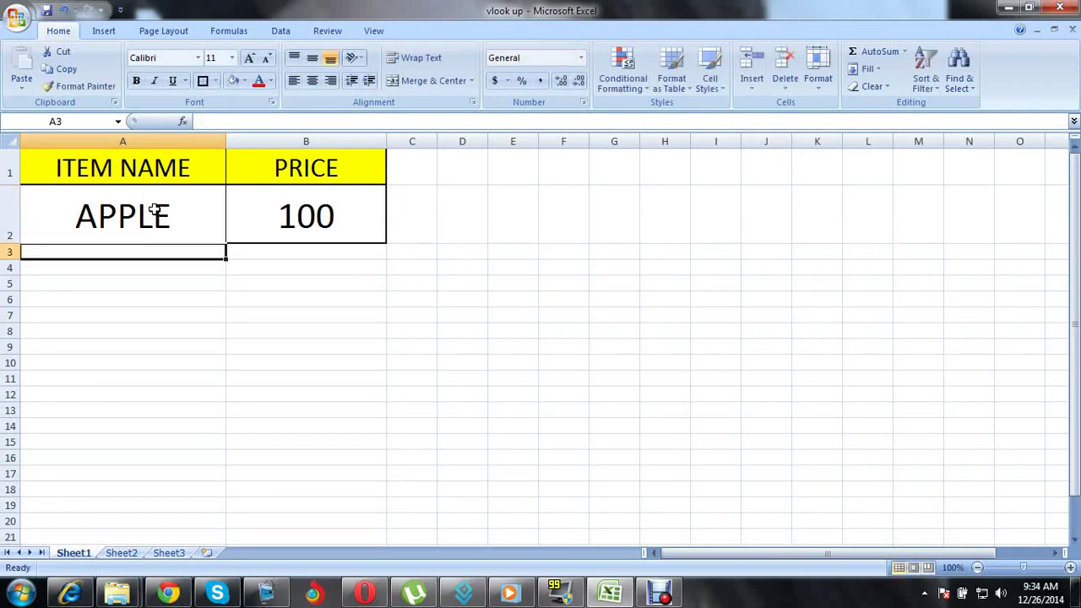
# - Add the item JACKFRUIT with a price of 50 in row 6 of the Sheet2 table
pyautogui.click(127, 553)
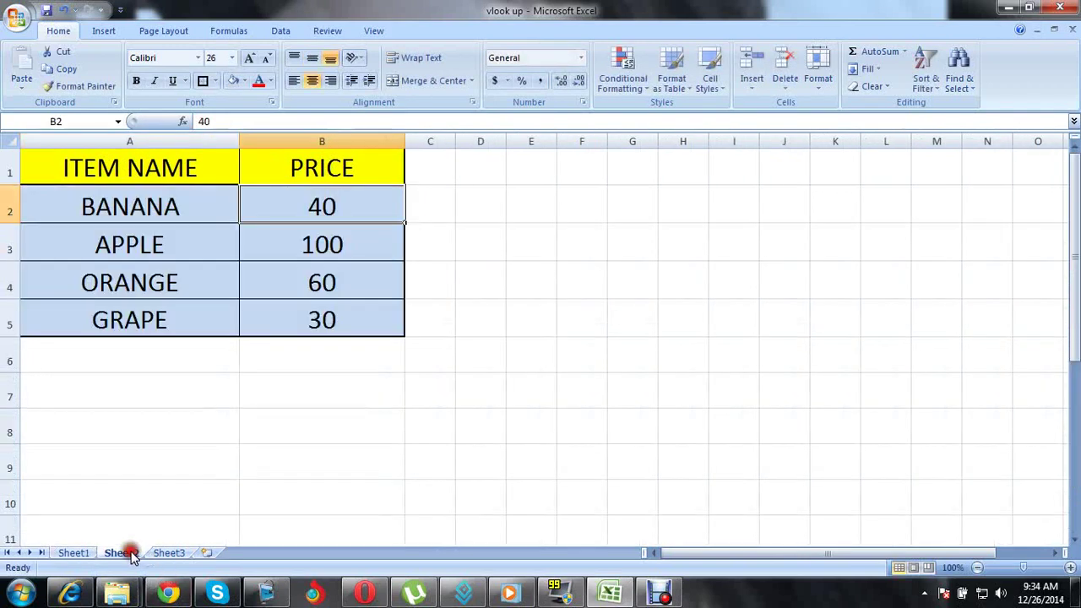
pyautogui.click(135, 359)
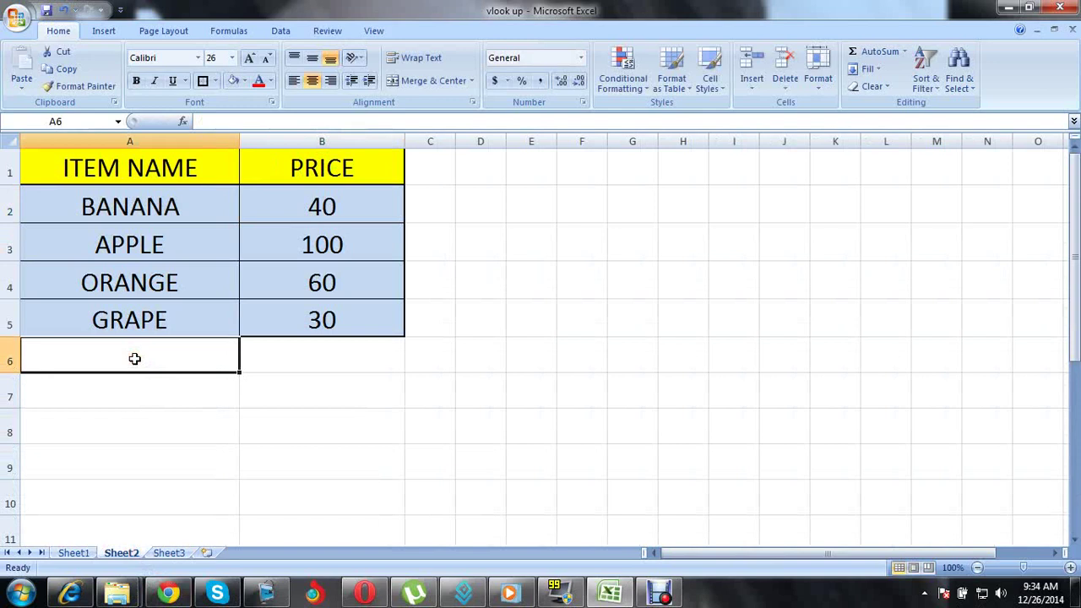
pyautogui.write('J')
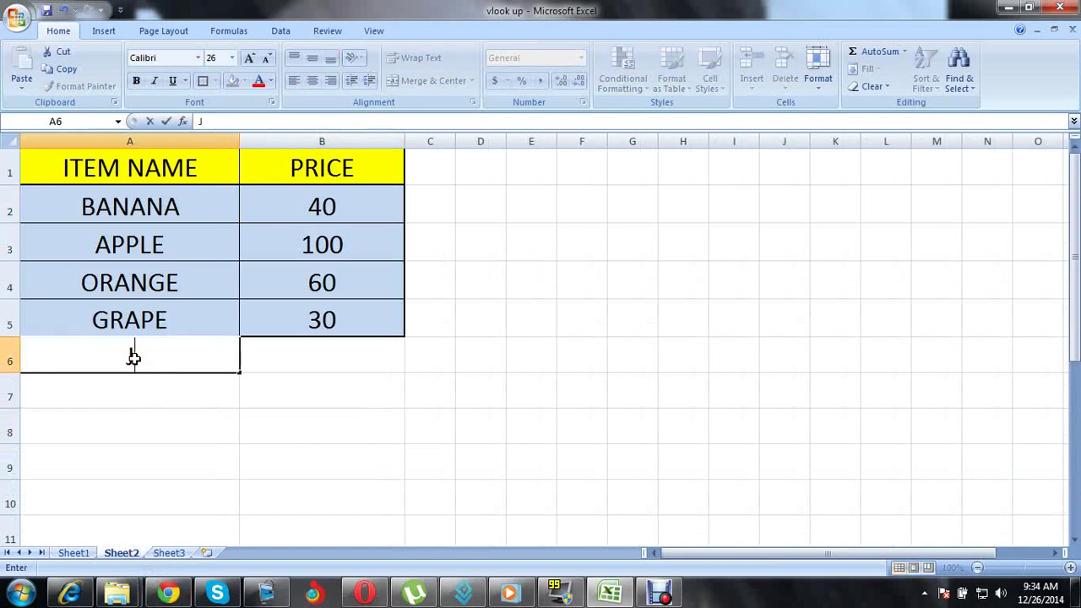
pyautogui.write('ACKFRUIT')
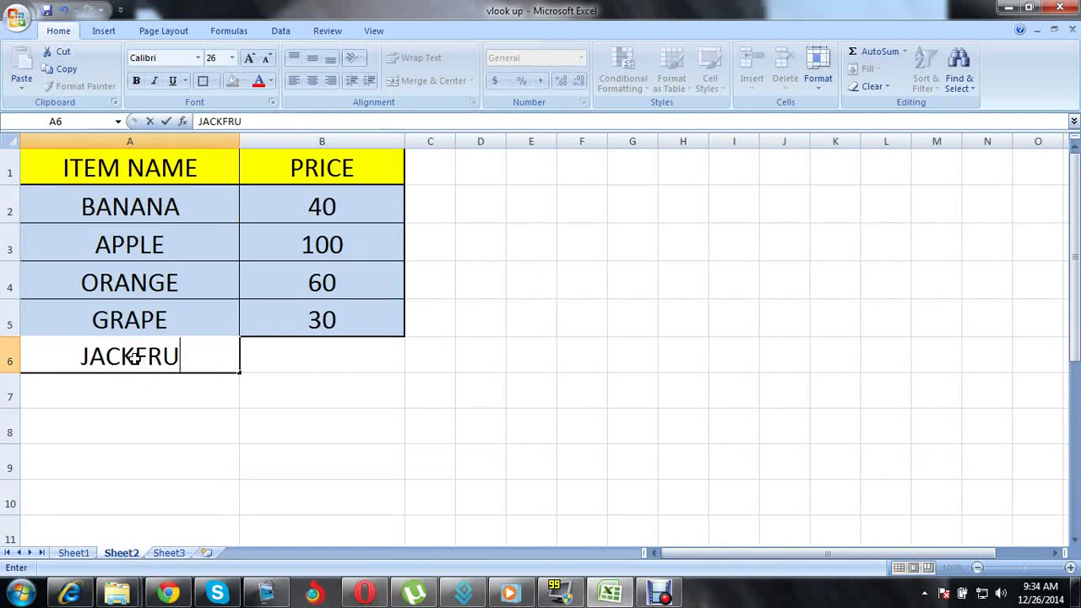
pyautogui.click(301, 403)
pyautogui.click(332, 347)
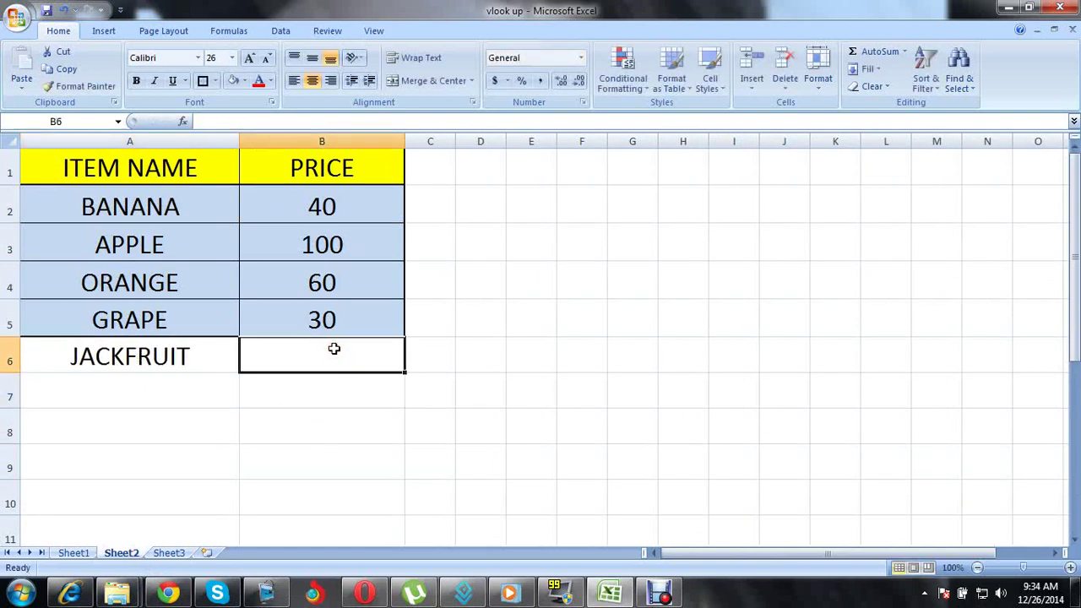
pyautogui.write('50')
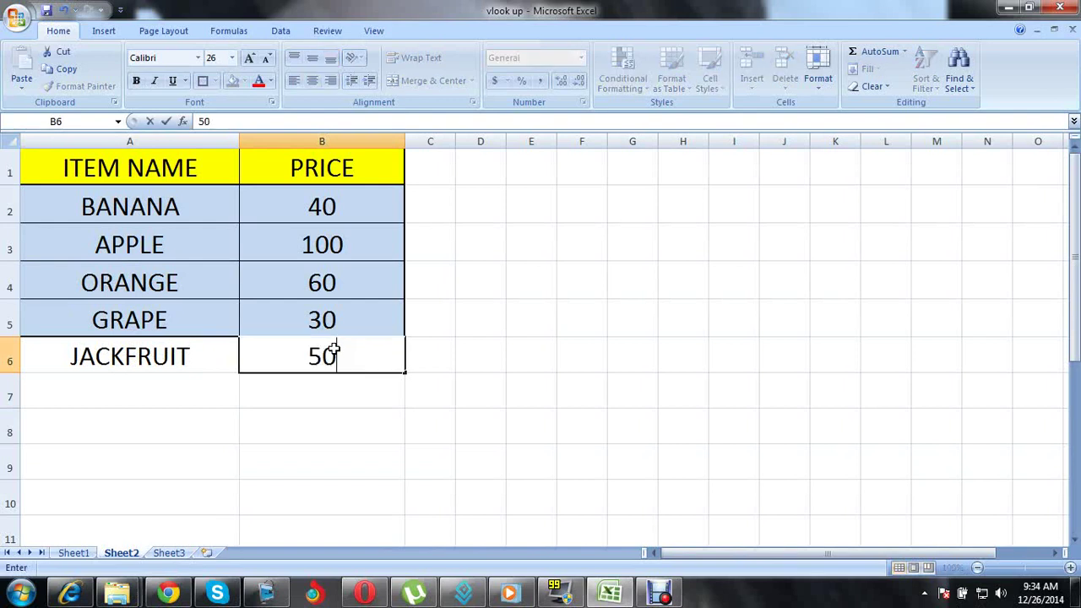
pyautogui.click(562, 370)
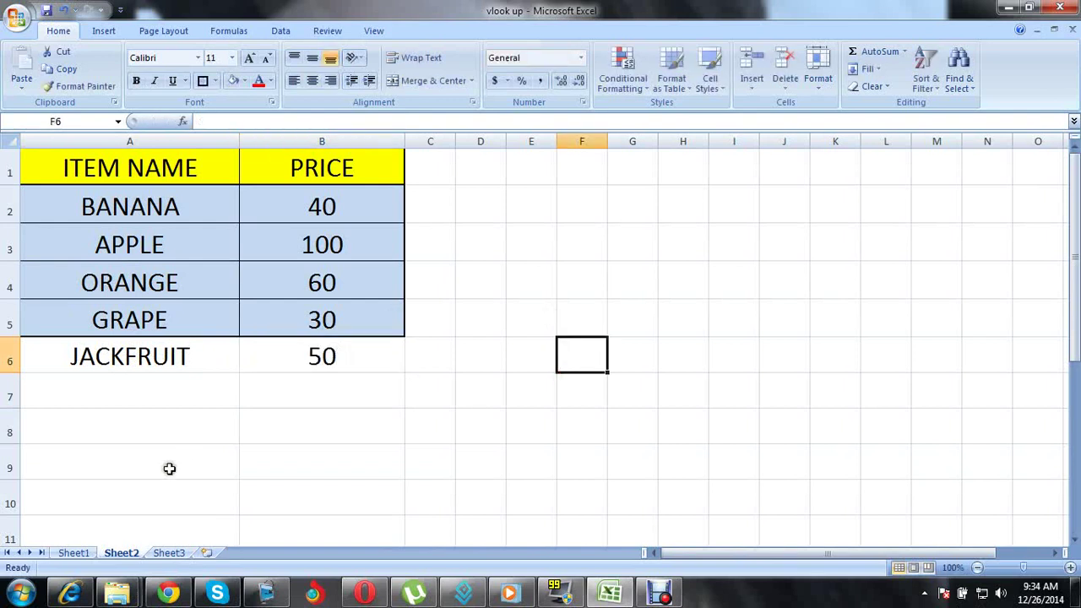
# - Set the item name in Sheet1 cell A2 to JACKFRUIT to test the lookup of the added item
pyautogui.click(75, 552)
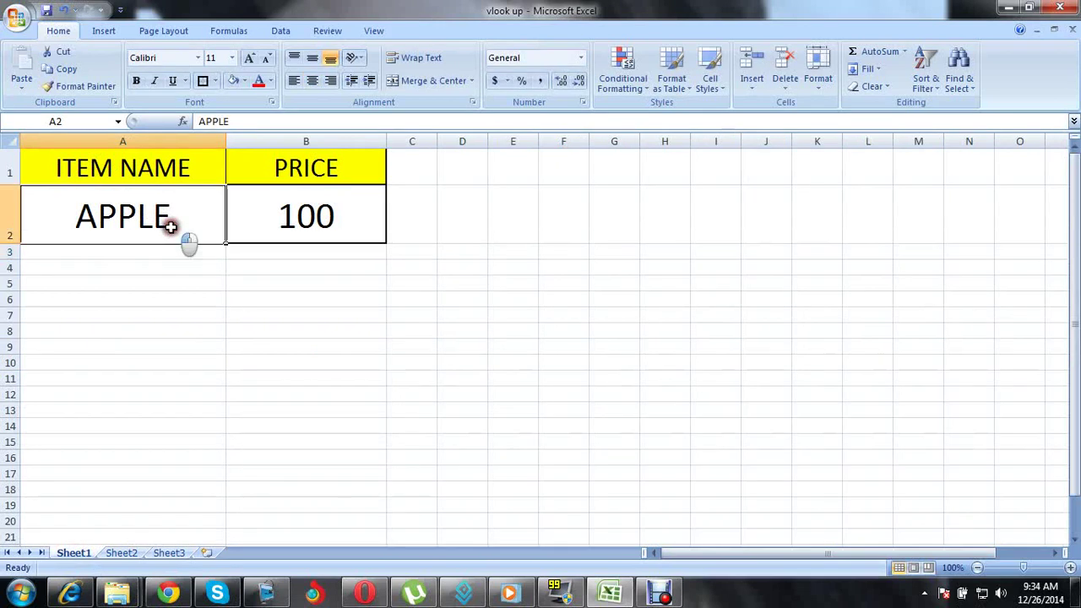
pyautogui.write('JA')
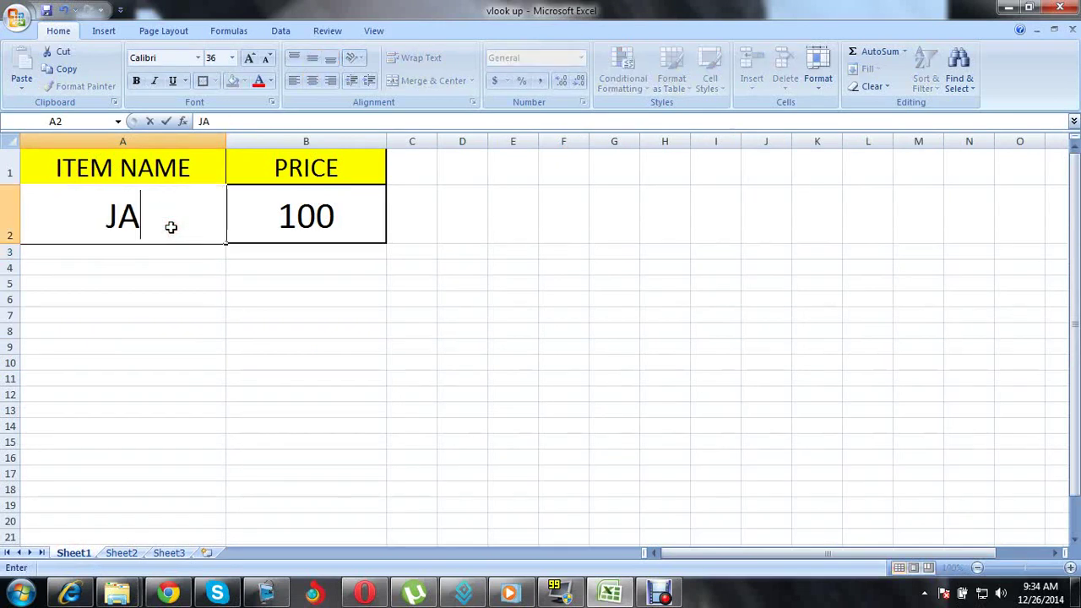
pyautogui.write('CKFRUIT')
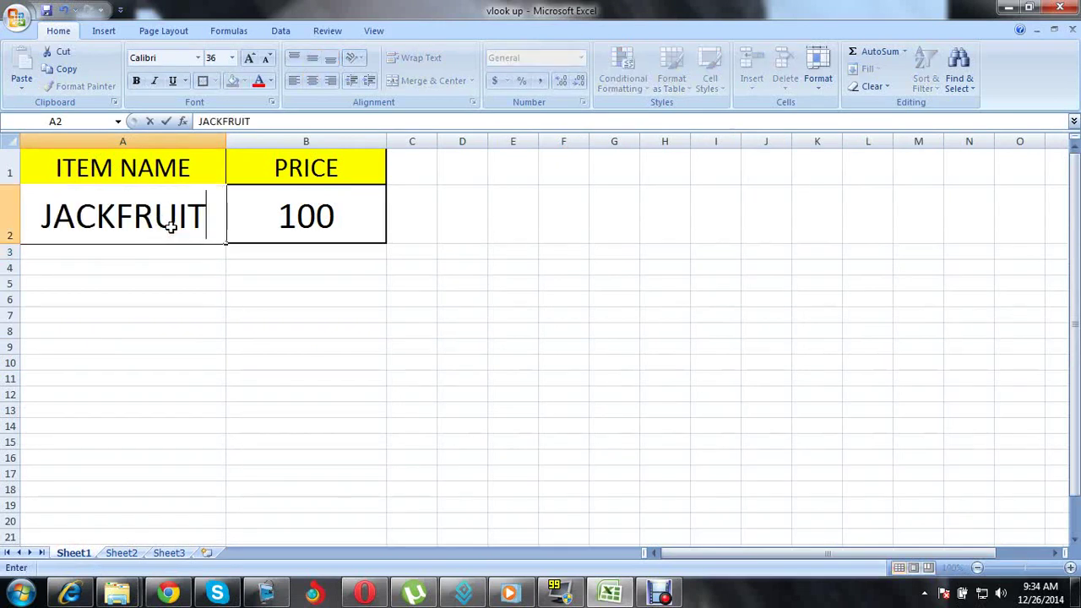
pyautogui.press('Return')
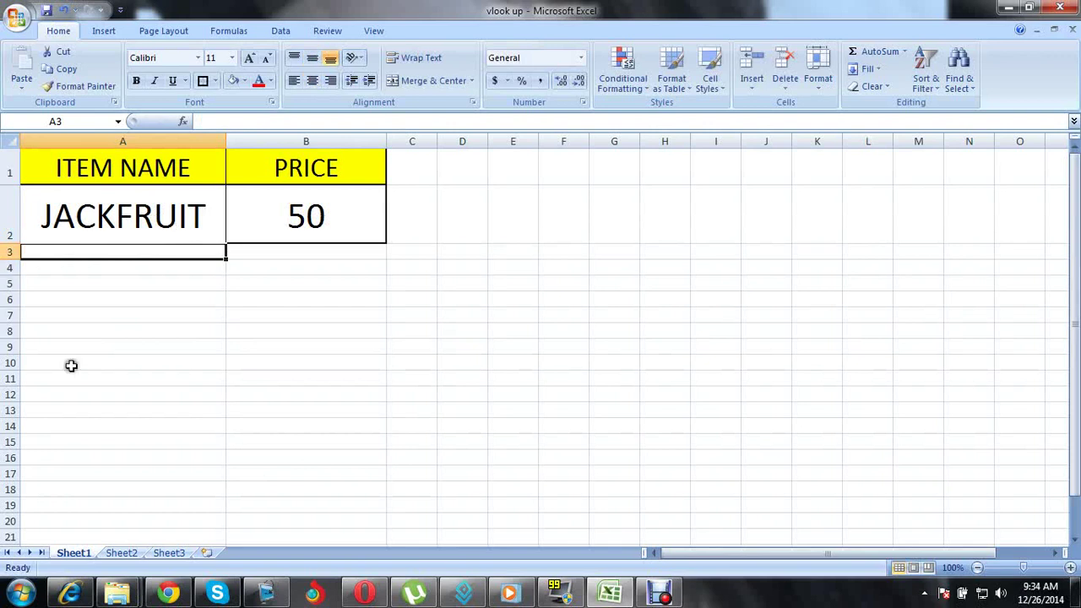
pyautogui.click(193, 442)
# - Check the JACKFRUIT item name and its price in row 6 of the Sheet2 table
pyautogui.click(125, 552)
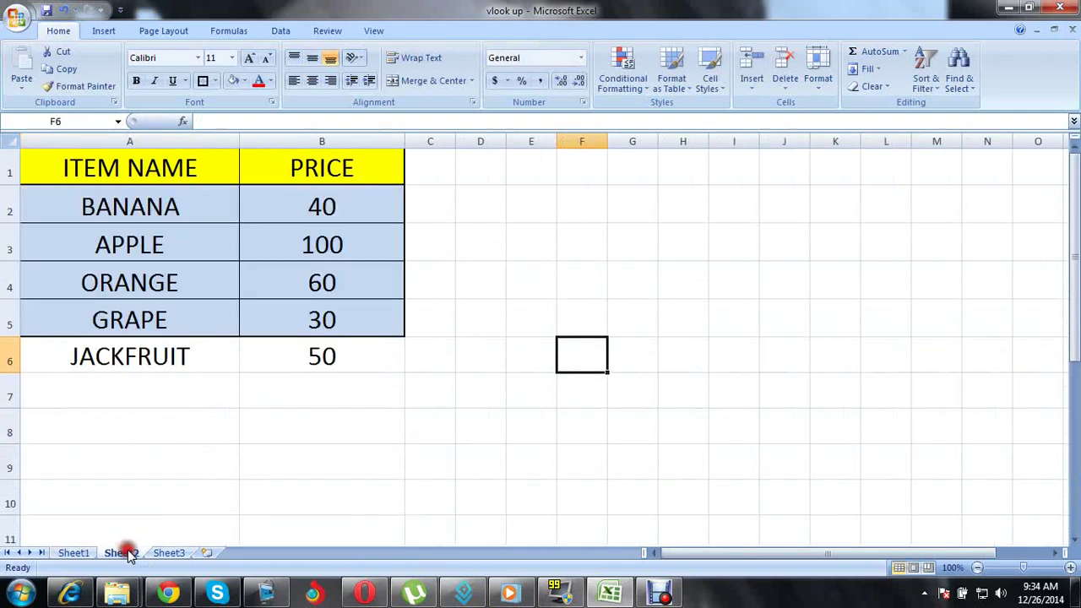
pyautogui.click(170, 379)
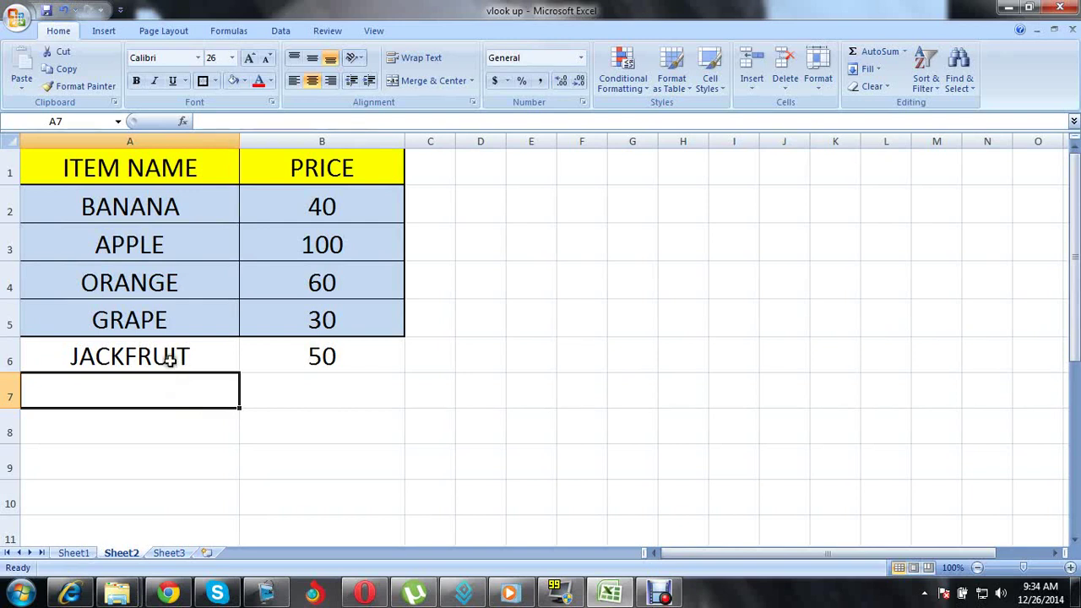
pyautogui.click(170, 356)
pyautogui.click(359, 340)
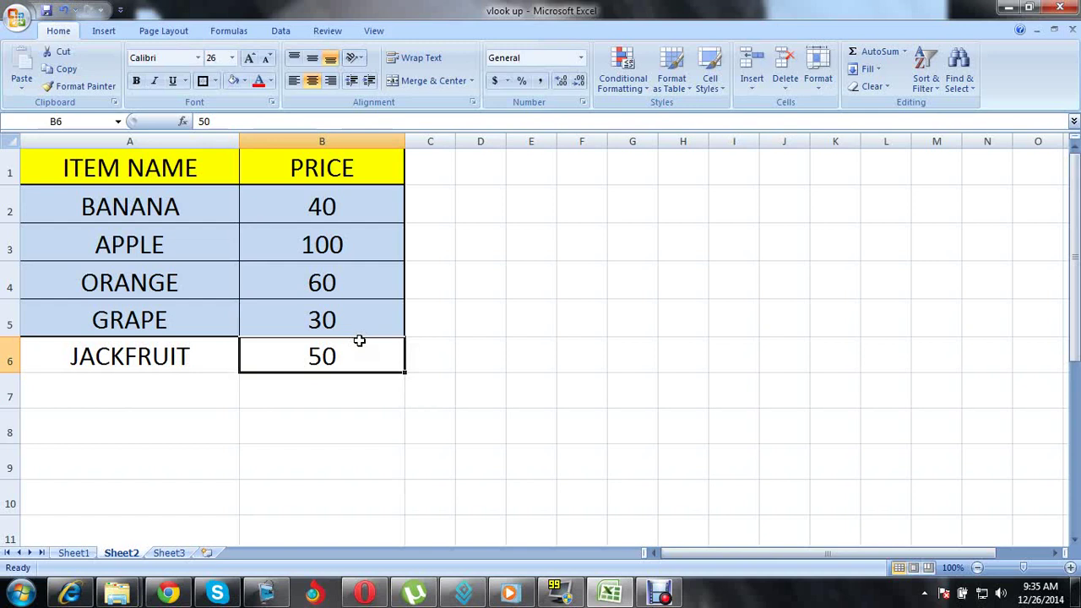
pyautogui.click(149, 349)
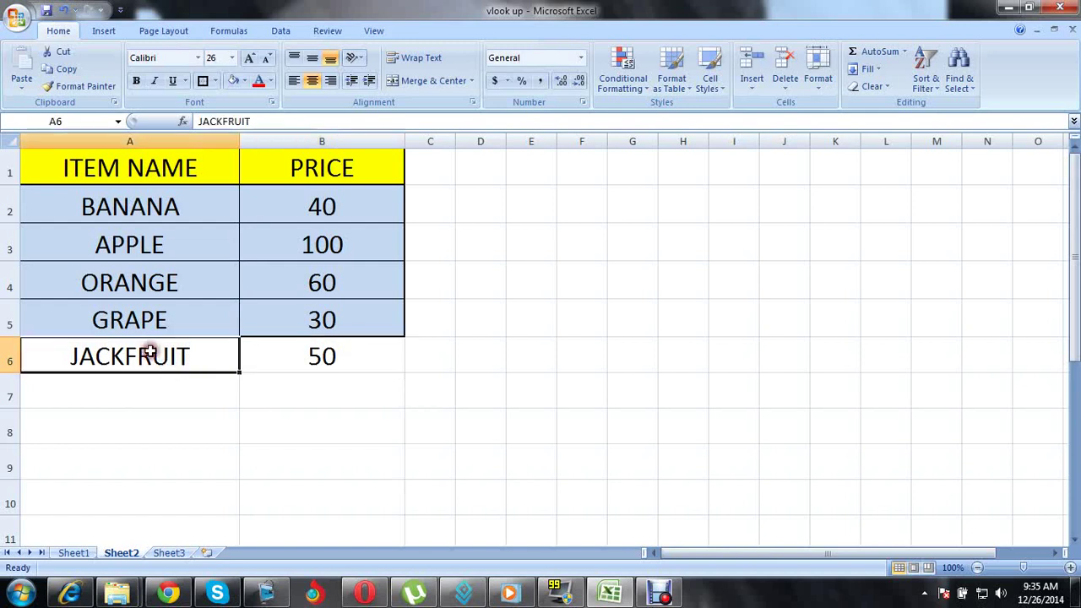
pyautogui.click(293, 392)
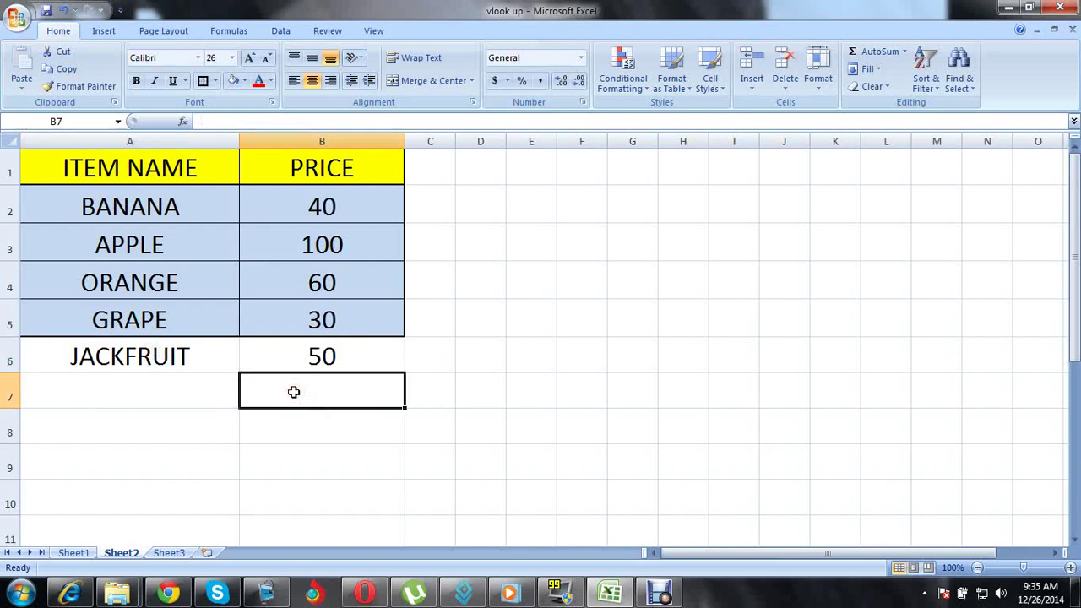